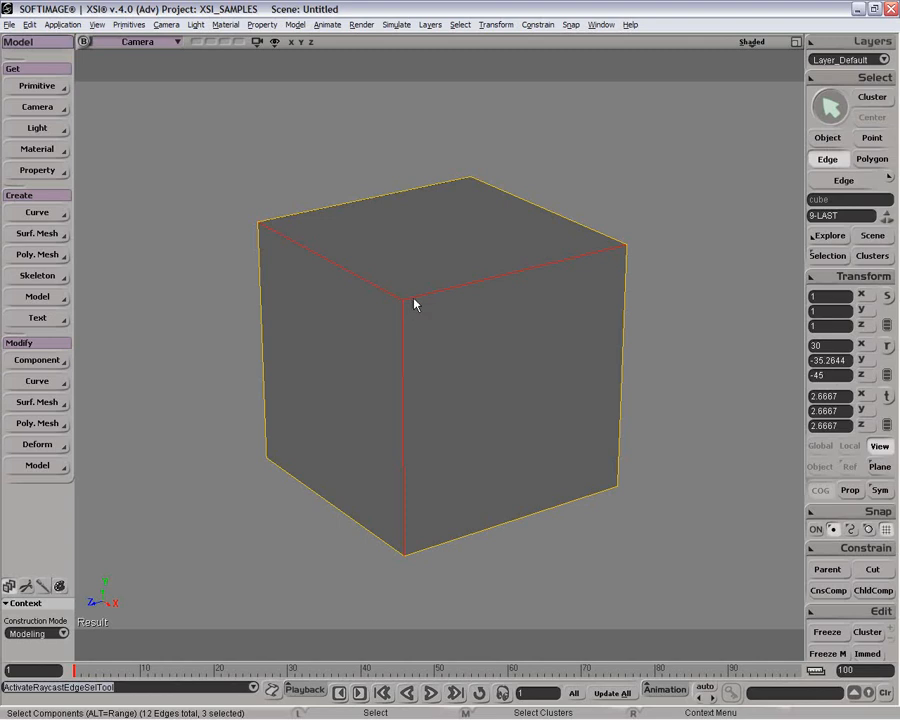
Bevel the three selected edges meeting at the cube's front upper corner with a distance of 0.295.
right_click(413, 301)
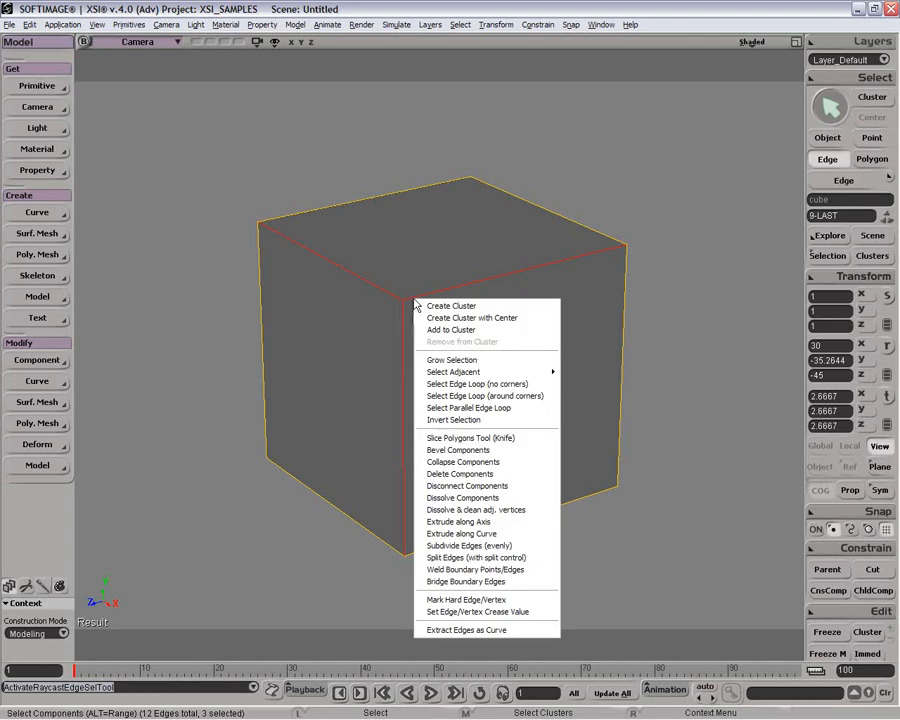
left_click(480, 450)
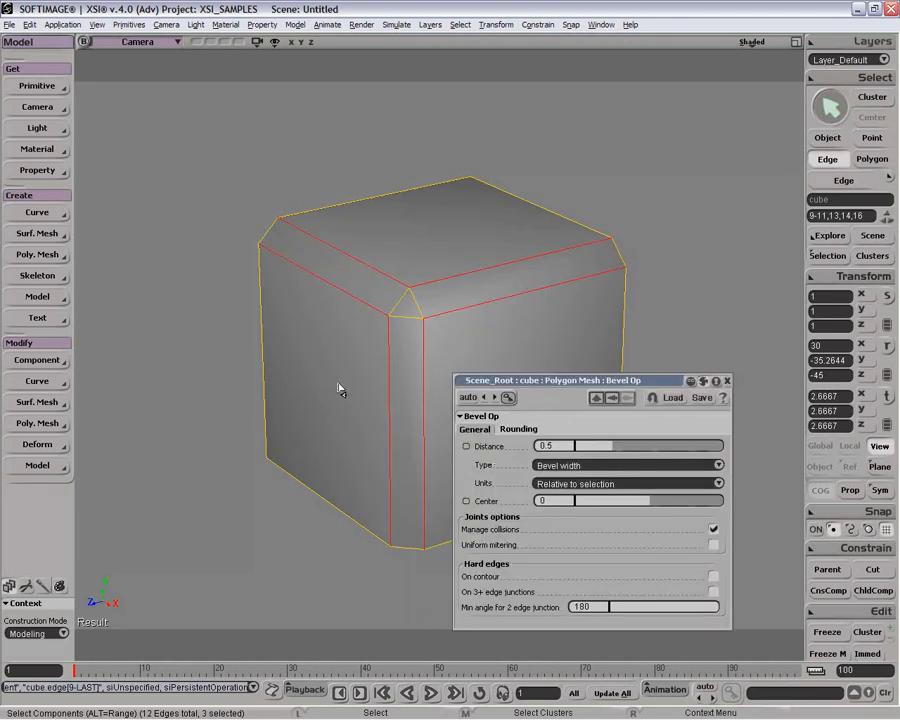
left_click_drag(571, 387, 658, 351)
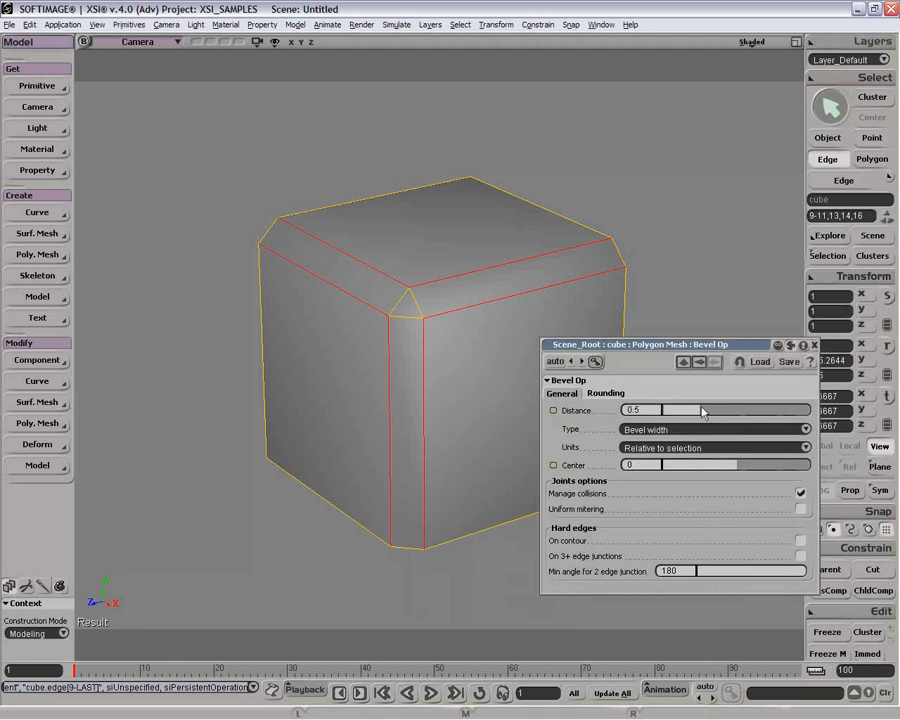
left_click_drag(702, 412, 681, 430)
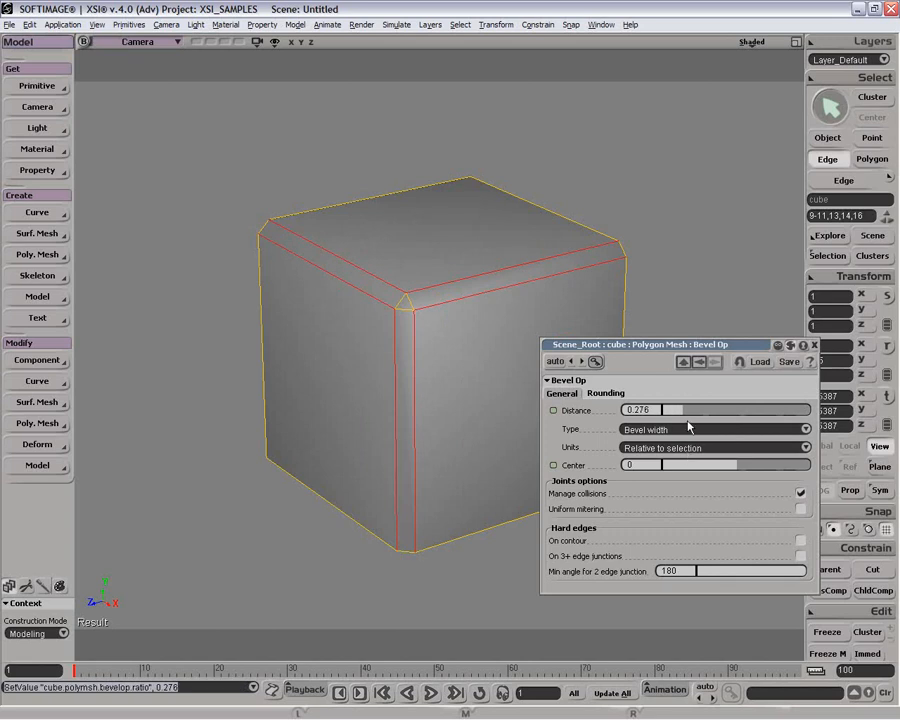
mouse_move(687, 413)
left_mouse_down()
mouse_move(812, 414)
mouse_move(667, 410)
mouse_move(706, 411)
mouse_move(679, 421)
mouse_move(700, 410)
mouse_move(822, 397)
mouse_move(630, 410)
mouse_move(712, 412)
mouse_move(685, 421)
left_mouse_up()
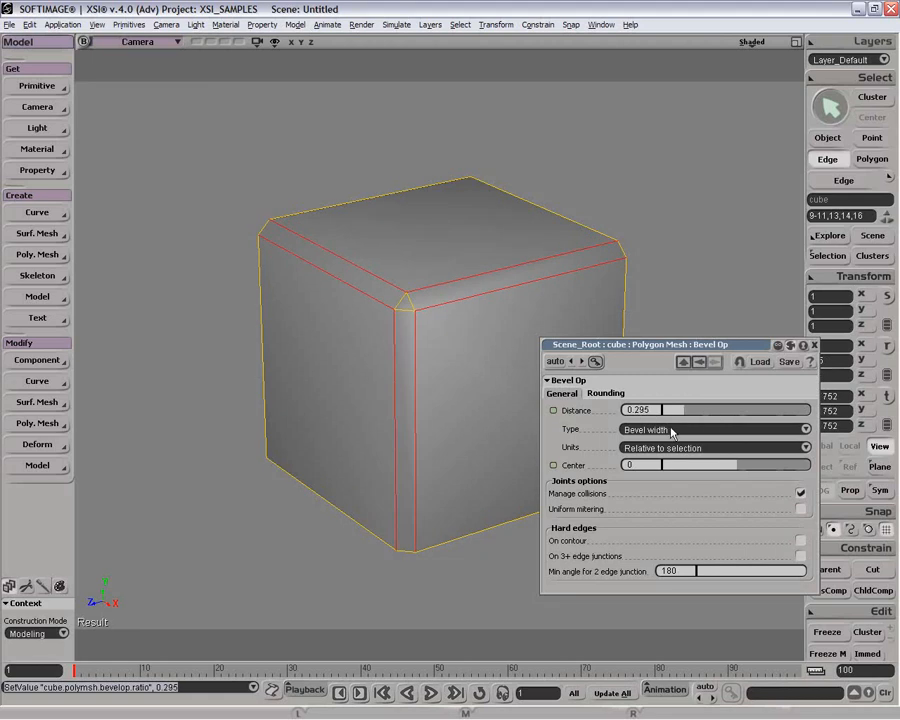
Compare the bevel types Along bisectors and Along adjacent polygons on the cube, finishing with Bevel width selected.
left_click(650, 430)
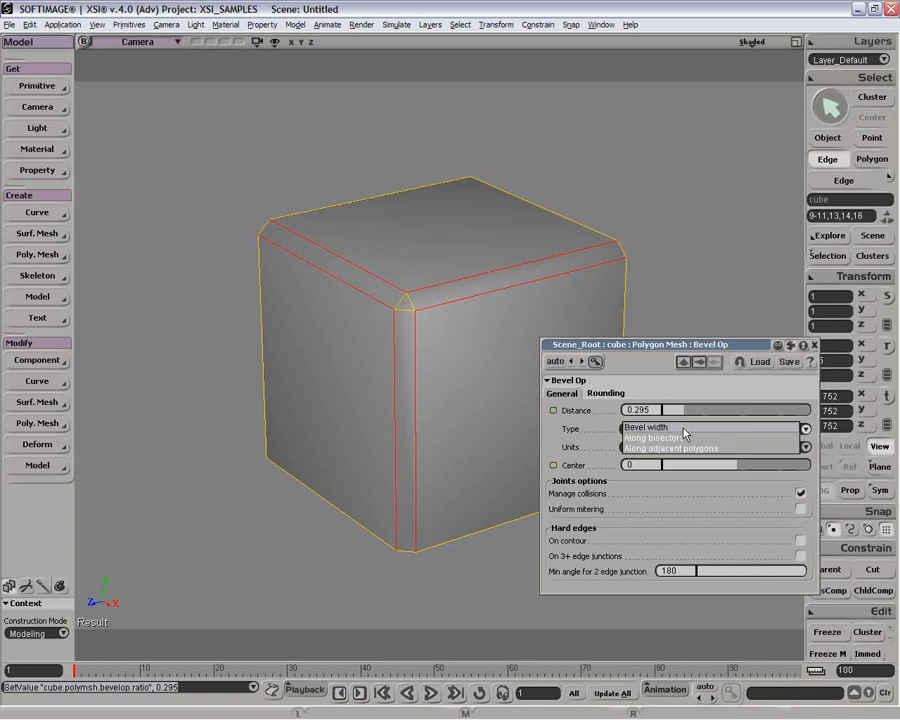
left_click(682, 429)
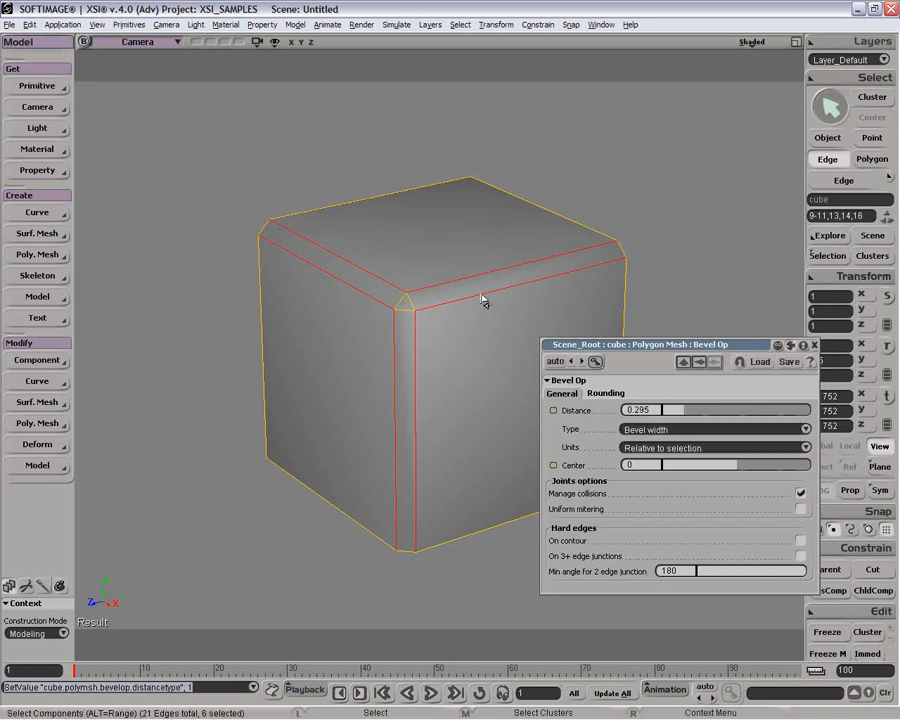
left_click(686, 430)
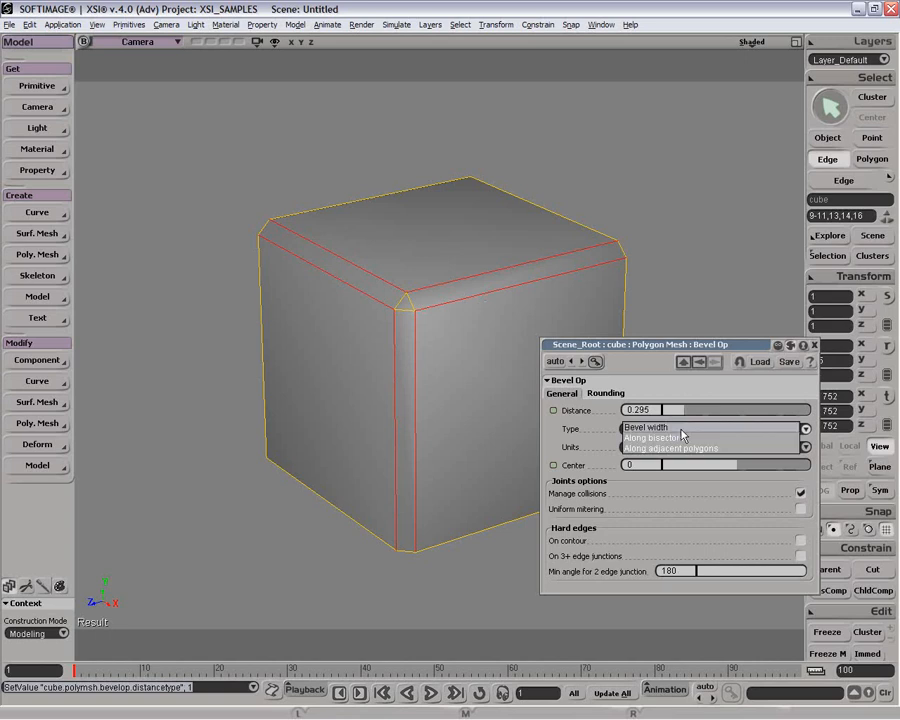
left_click(688, 439)
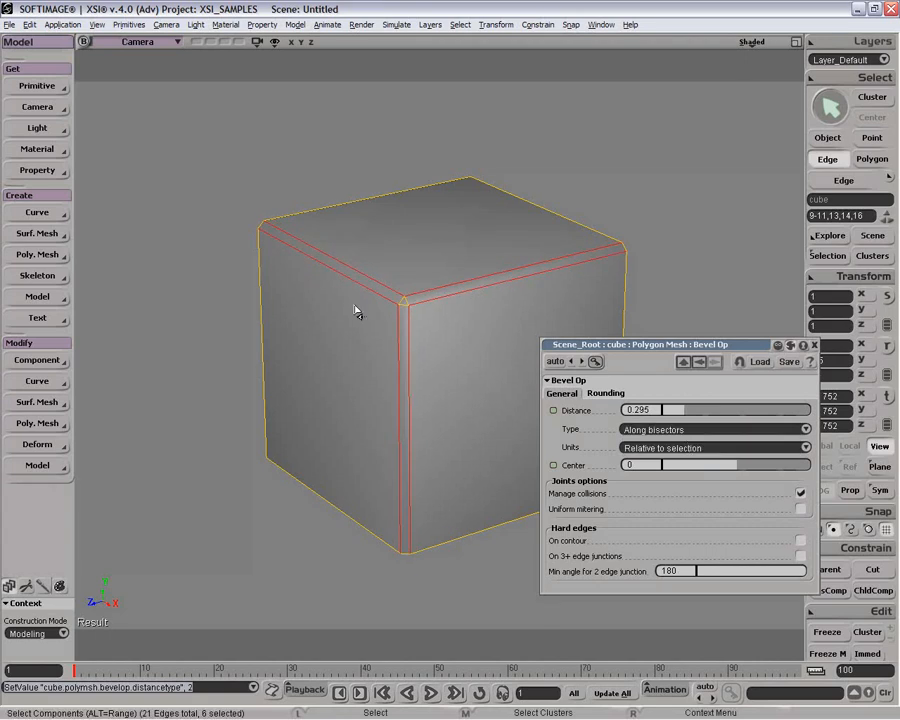
left_click(695, 432)
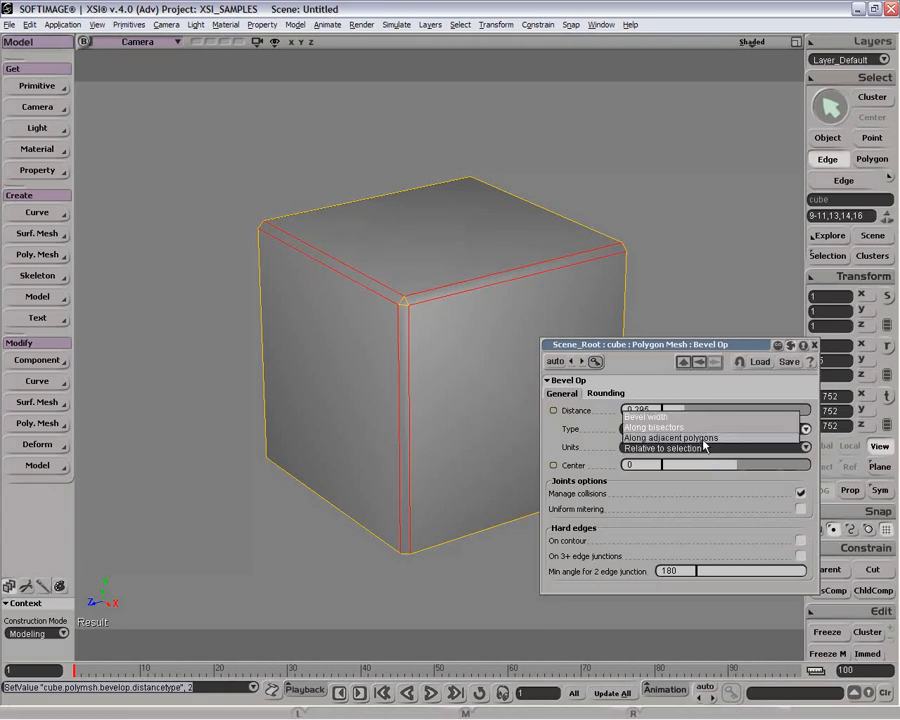
left_click(703, 439)
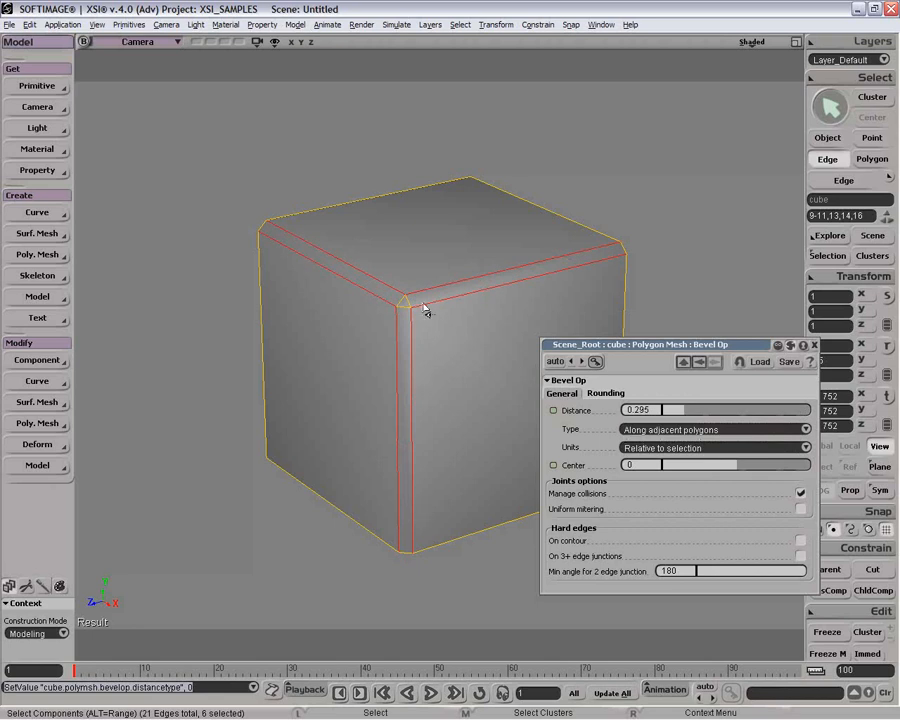
left_click(674, 429)
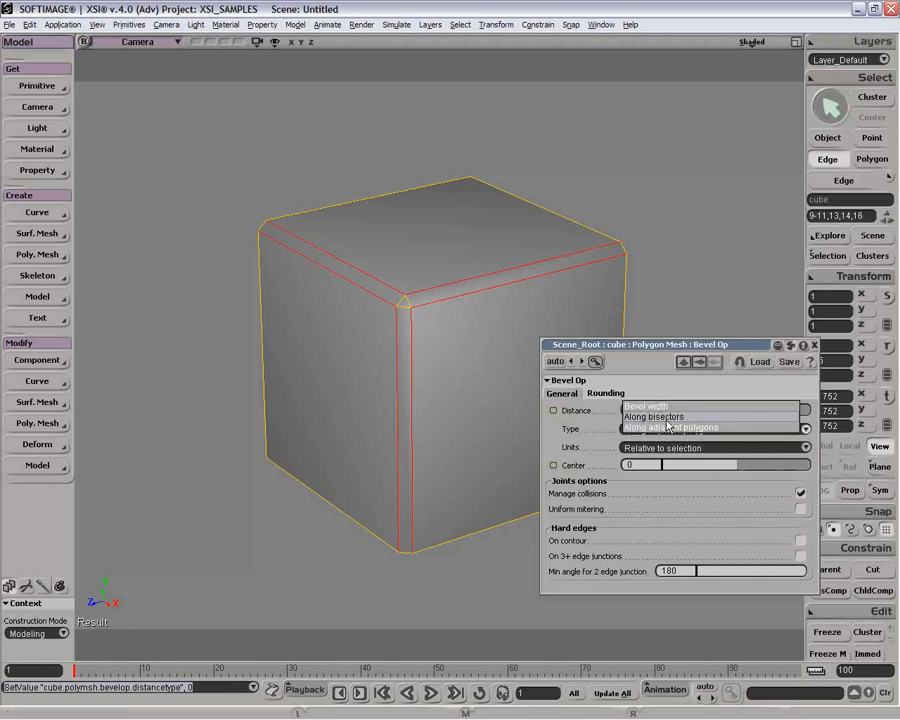
left_click(673, 414)
left_click(674, 430)
left_click(660, 411)
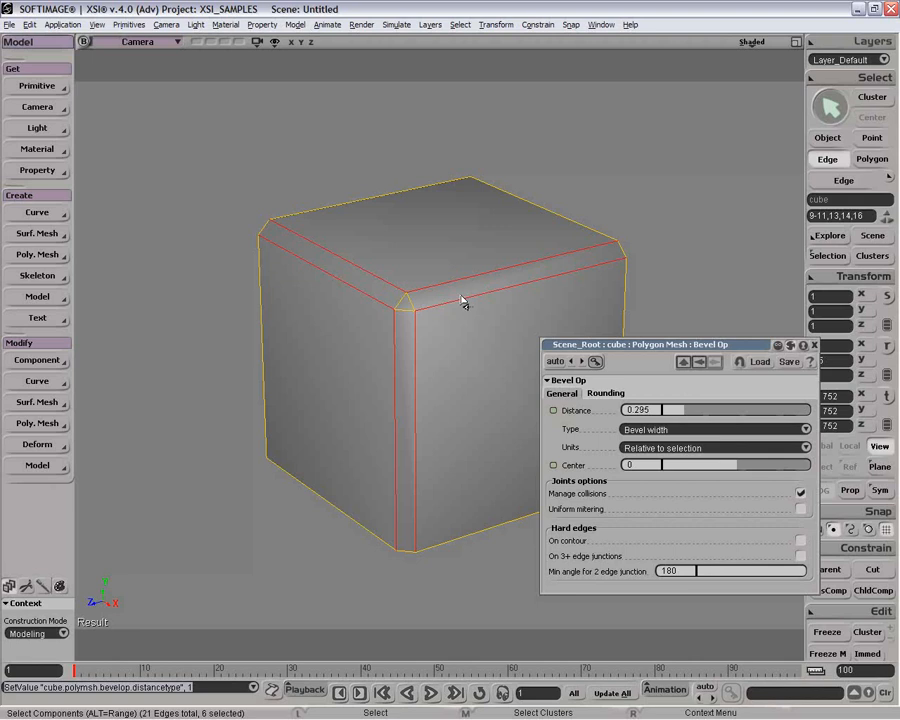
Close the bevel properties with four edges selected: the two bevel edges bordering the left face and the two corner-triangle edges touching them.
key("space")
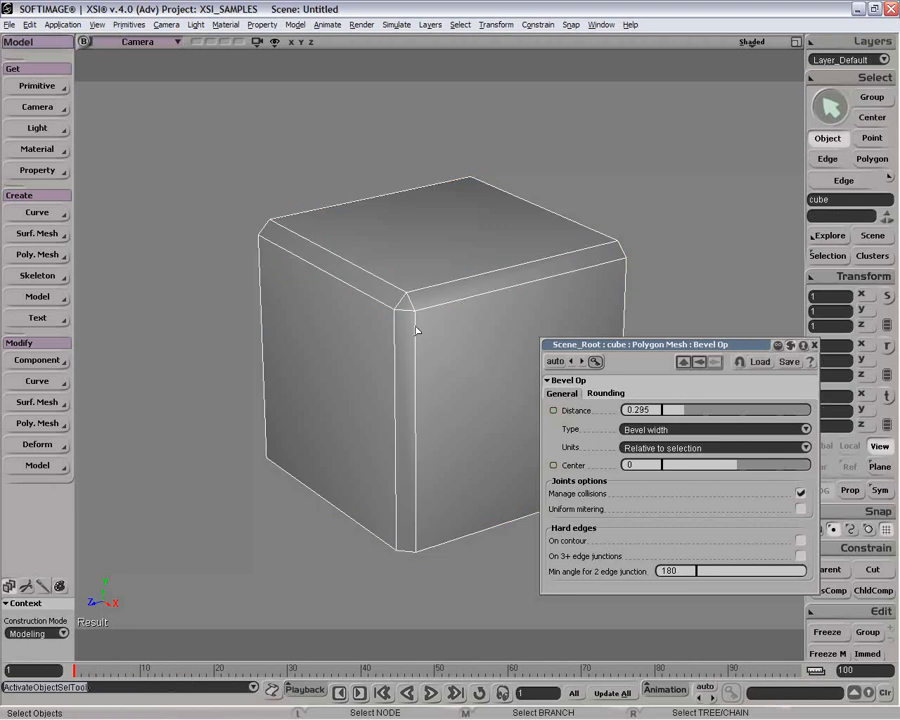
left_click(405, 303)
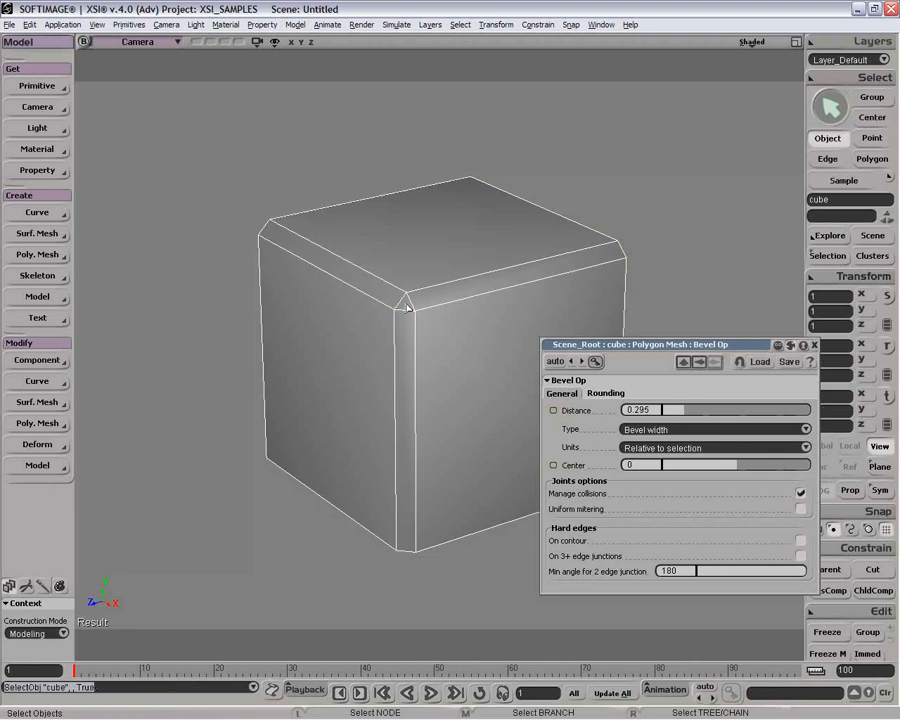
key("e")
left_click(398, 304)
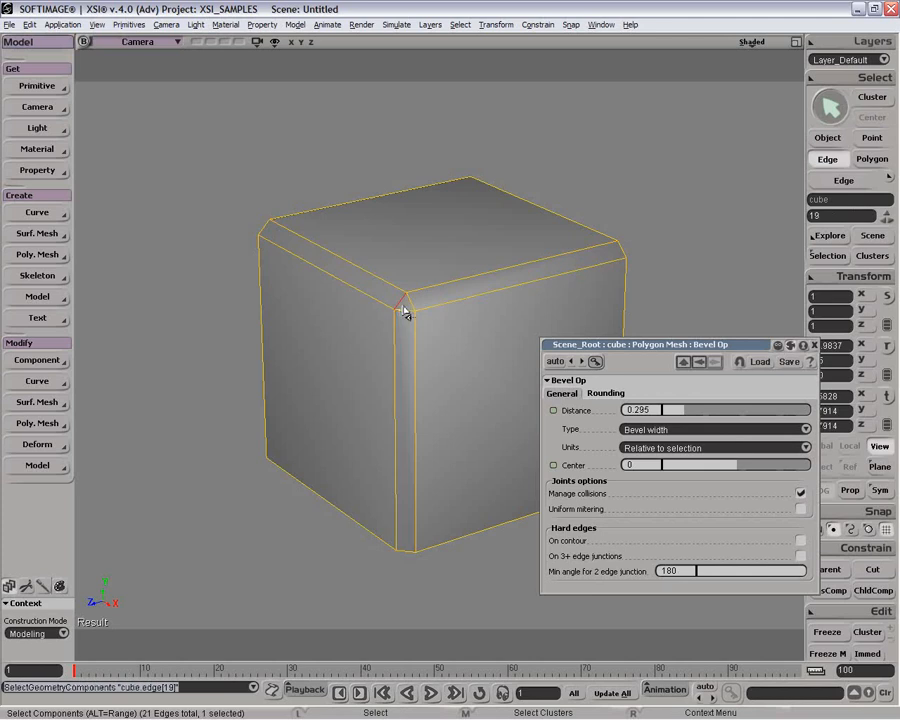
left_click(384, 306, "shift")
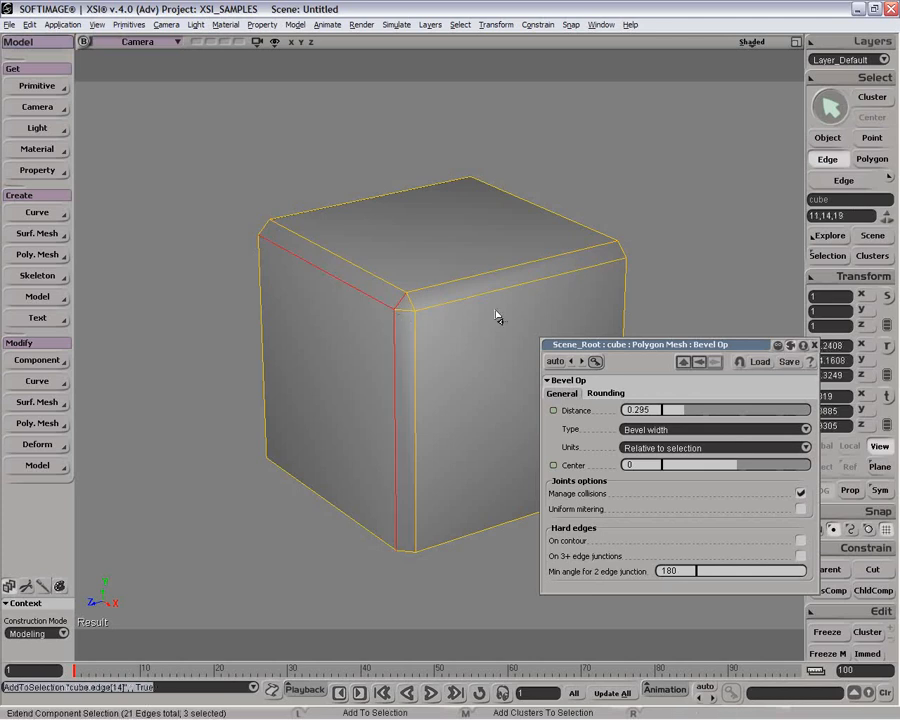
left_click(403, 318, "shift")
left_click(406, 315, "shift")
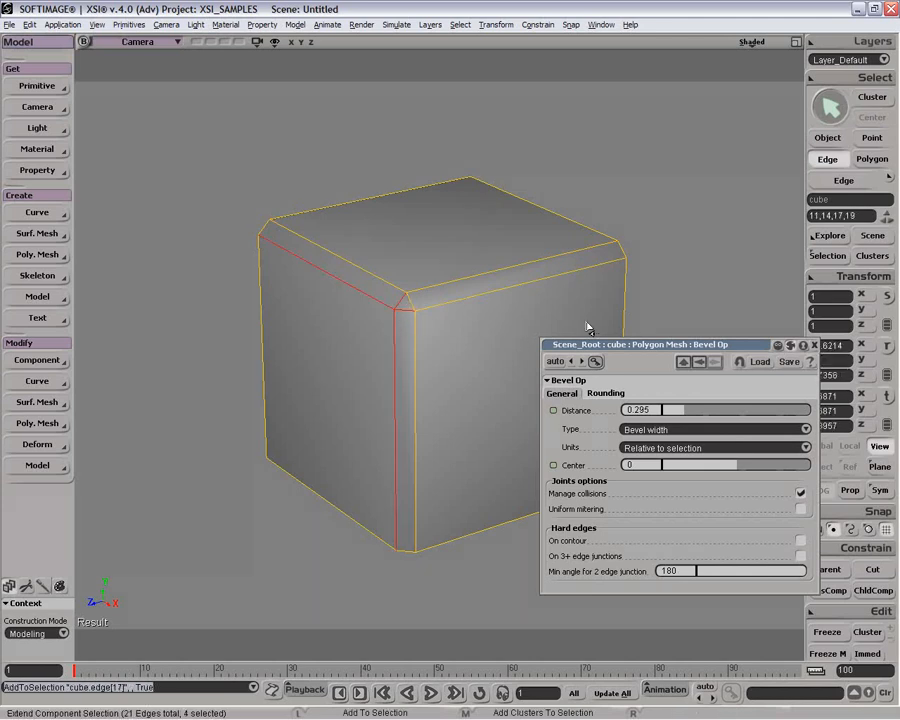
left_click(813, 345)
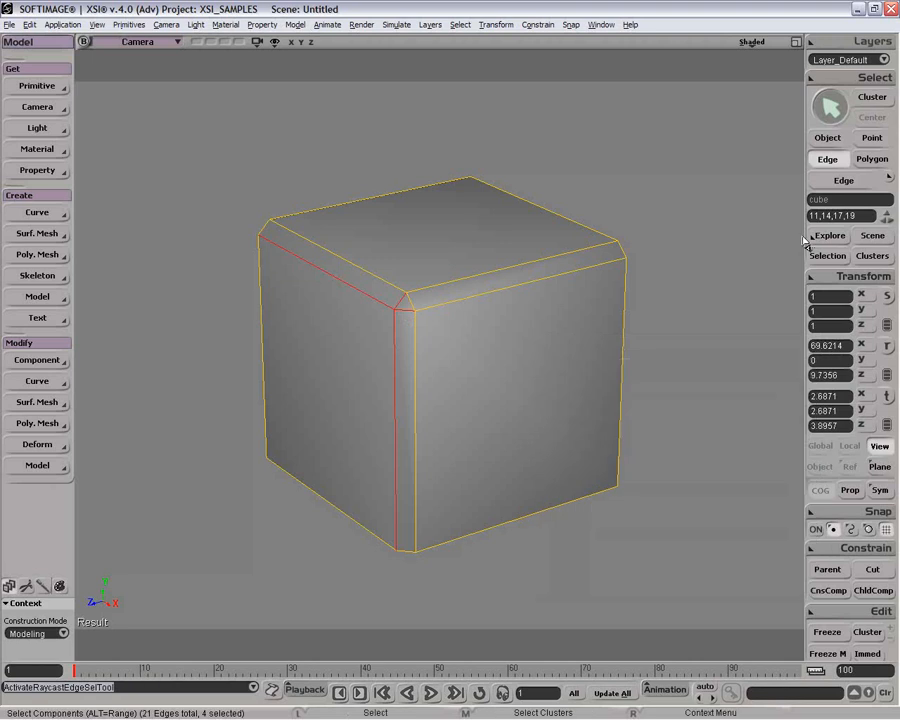
Bevel the four selected edges around the corner with a distance of 0.524.
right_click(400, 300)
left_click(438, 449)
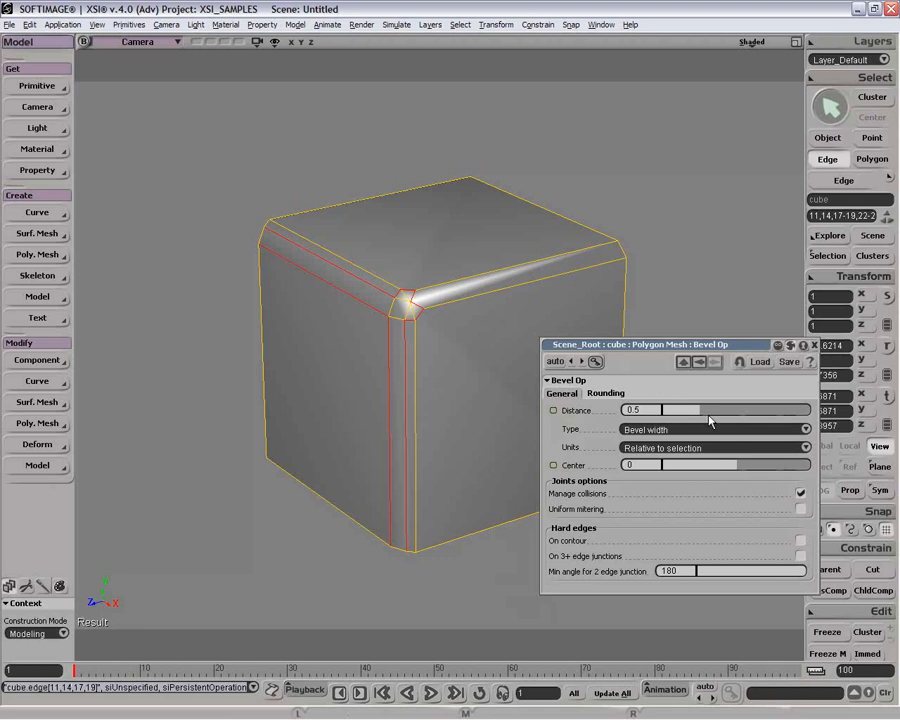
mouse_move(718, 417)
left_mouse_down()
mouse_move(795, 415)
mouse_move(676, 412)
mouse_move(733, 411)
mouse_move(702, 411)
left_mouse_up()
Try the second bevel as Along bisectors with distance 0.61 and as Along adjacent polygons with distance 0.429.
left_click(672, 429)
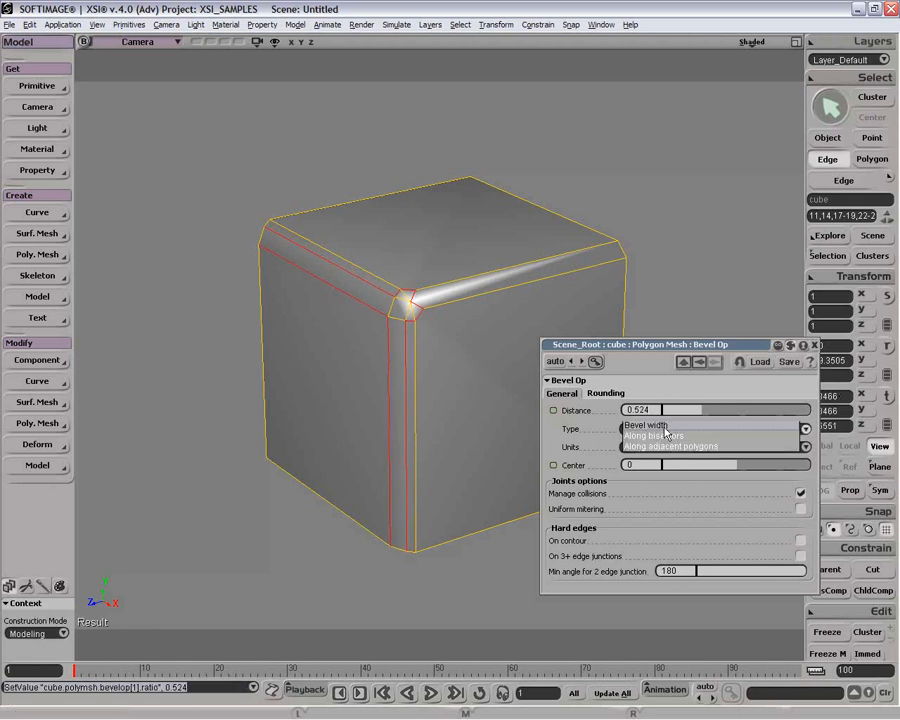
left_click(669, 440)
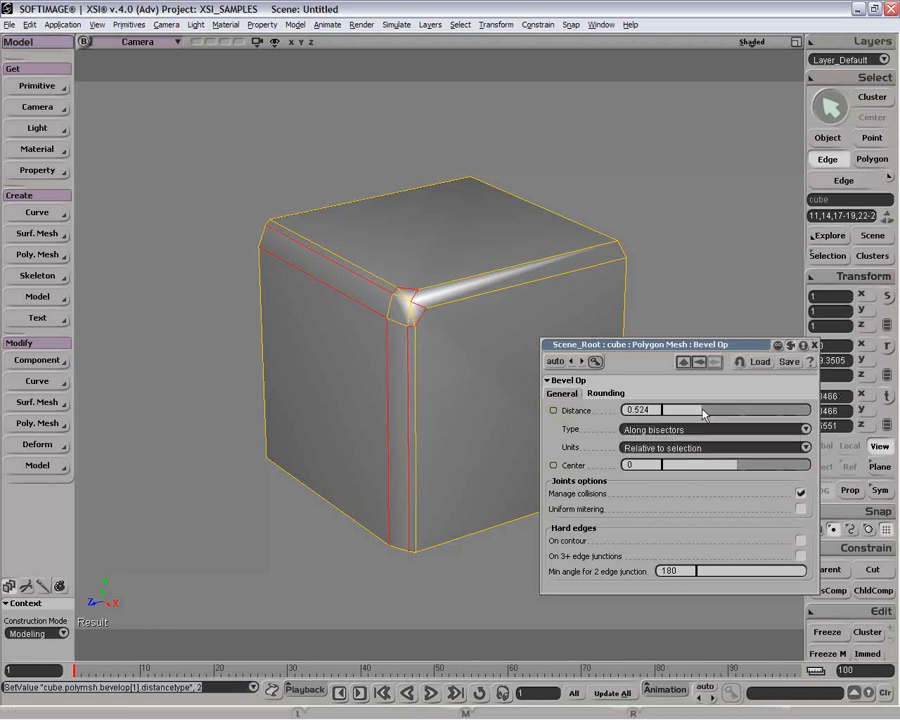
mouse_move(700, 411)
left_mouse_down()
mouse_move(689, 410)
mouse_move(710, 410)
left_mouse_up()
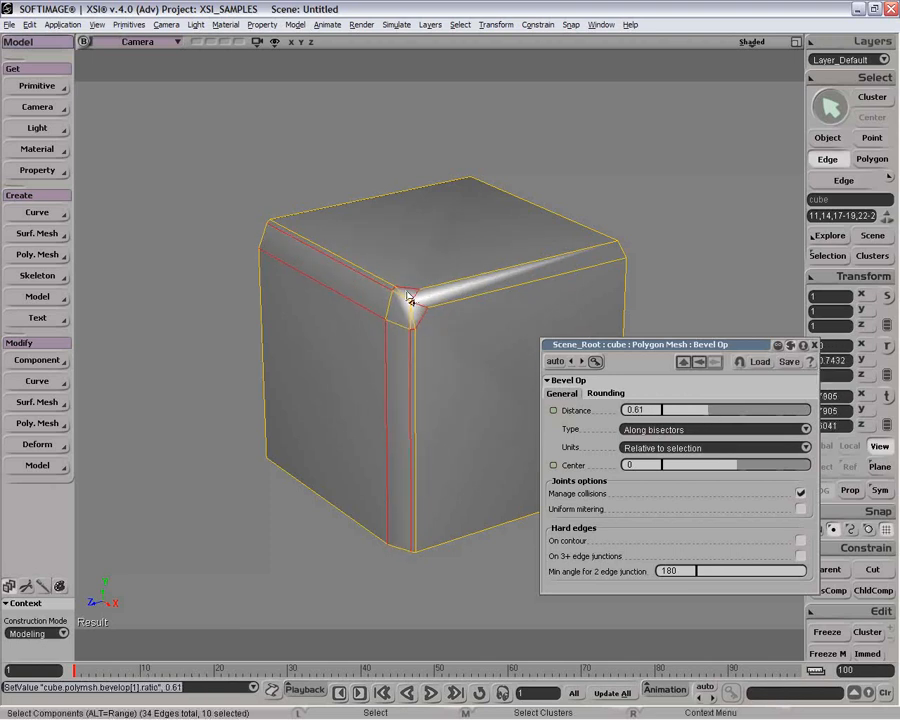
left_click(712, 429)
left_click(700, 447)
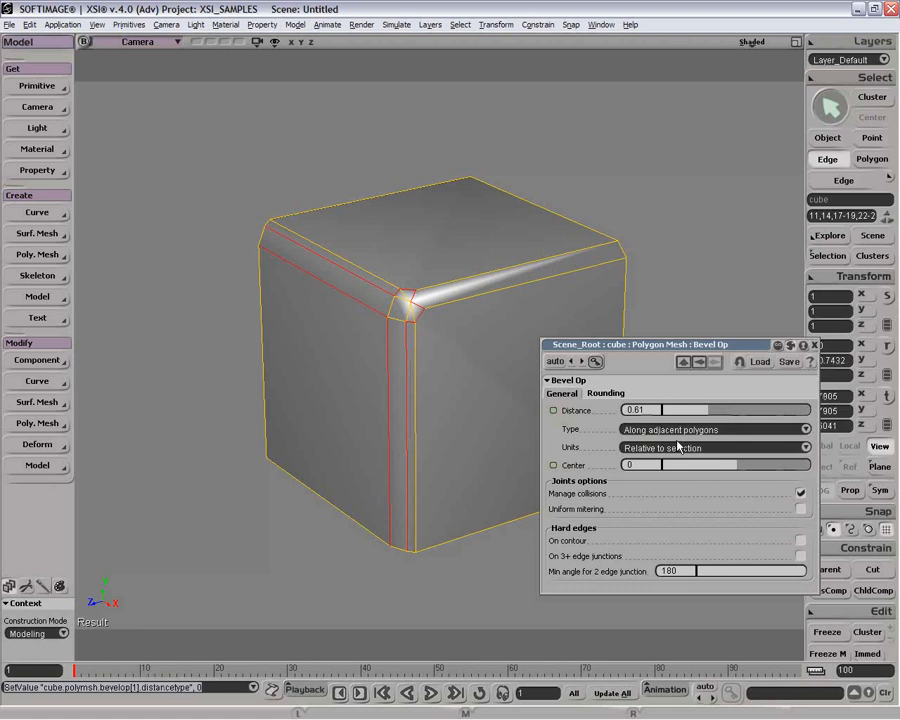
mouse_move(690, 410)
left_mouse_down()
mouse_move(726, 410)
mouse_move(661, 414)
mouse_move(703, 410)
mouse_move(690, 410)
left_mouse_up()
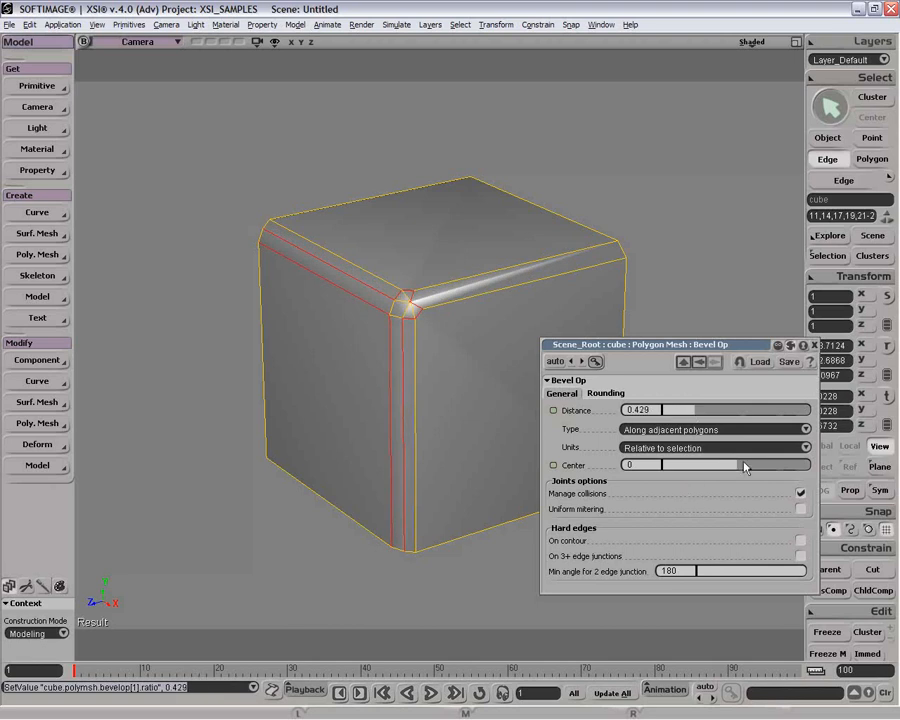
Switch the second bevel's units to SI Units and set its distance to 0.21.
left_click(708, 447)
left_click(709, 458)
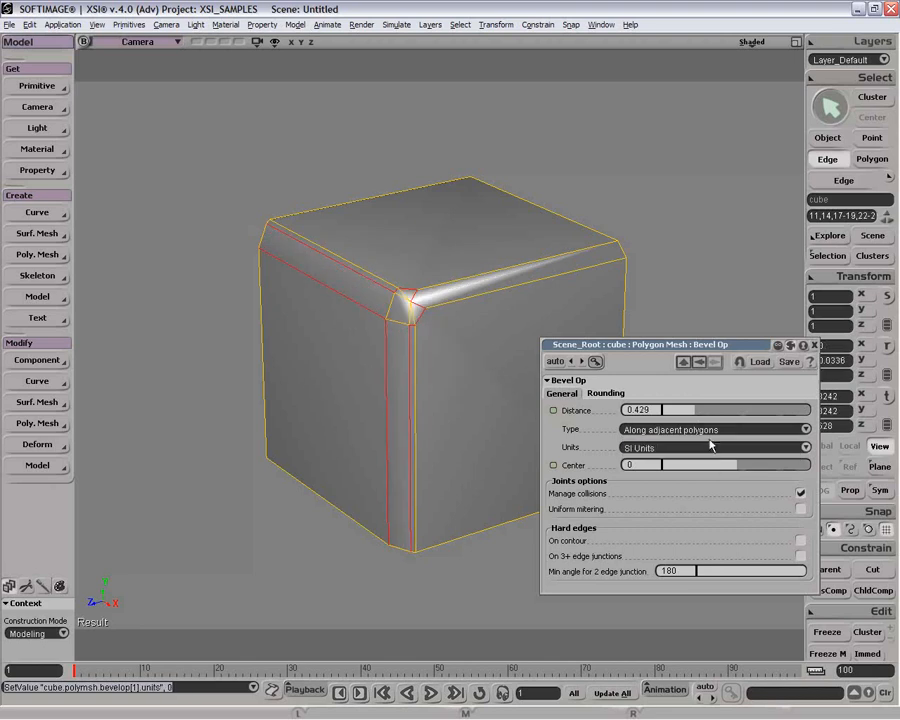
left_click_drag(680, 410, 680, 411)
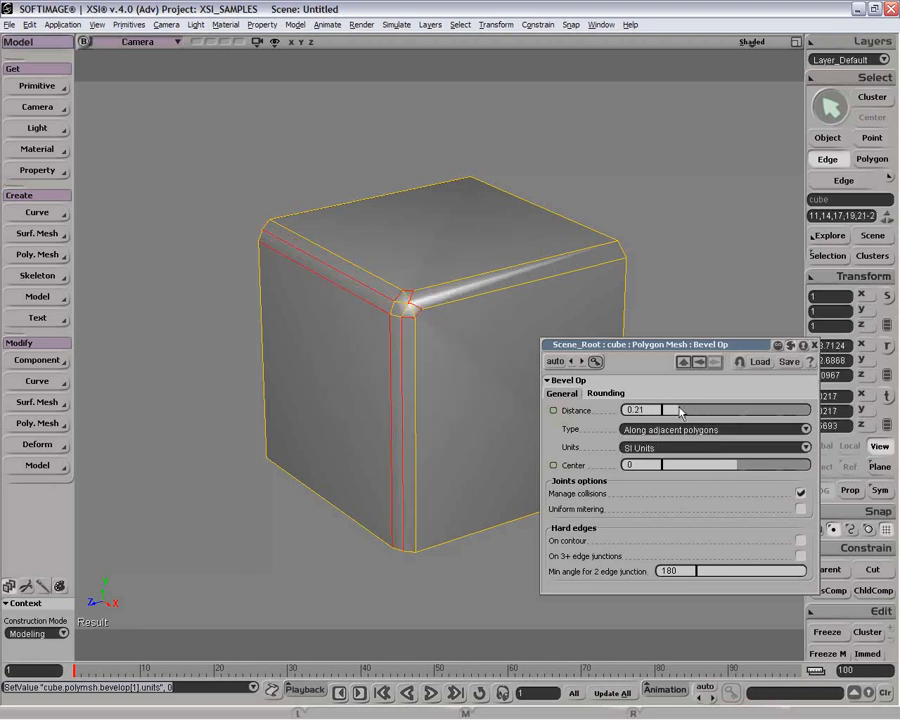
Return the second bevel's units to Relative to selection, with distance 0.438 and center 0.21.
left_click(671, 449)
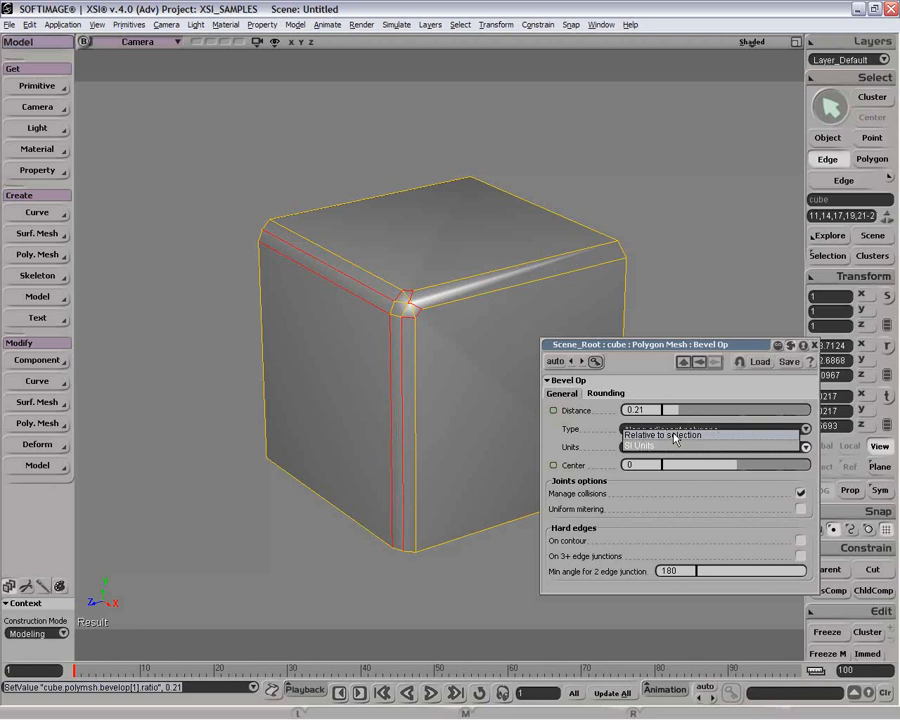
left_click(675, 436)
left_click_drag(678, 410, 700, 413)
mouse_move(748, 470)
left_mouse_down()
mouse_move(792, 466)
mouse_move(715, 467)
mouse_move(810, 460)
mouse_move(752, 468)
left_mouse_up()
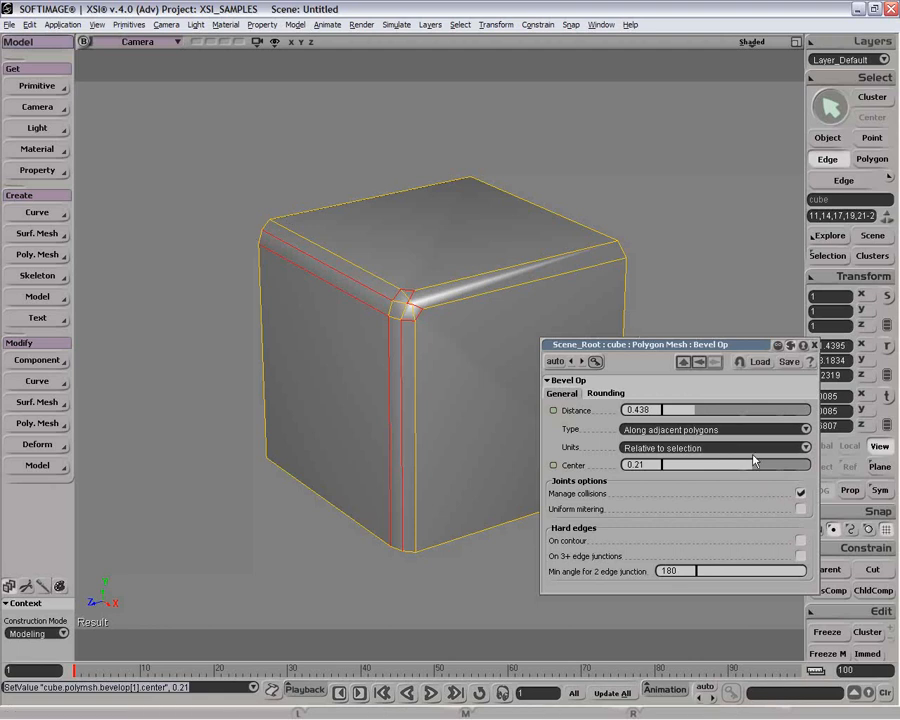
left_click(814, 346)
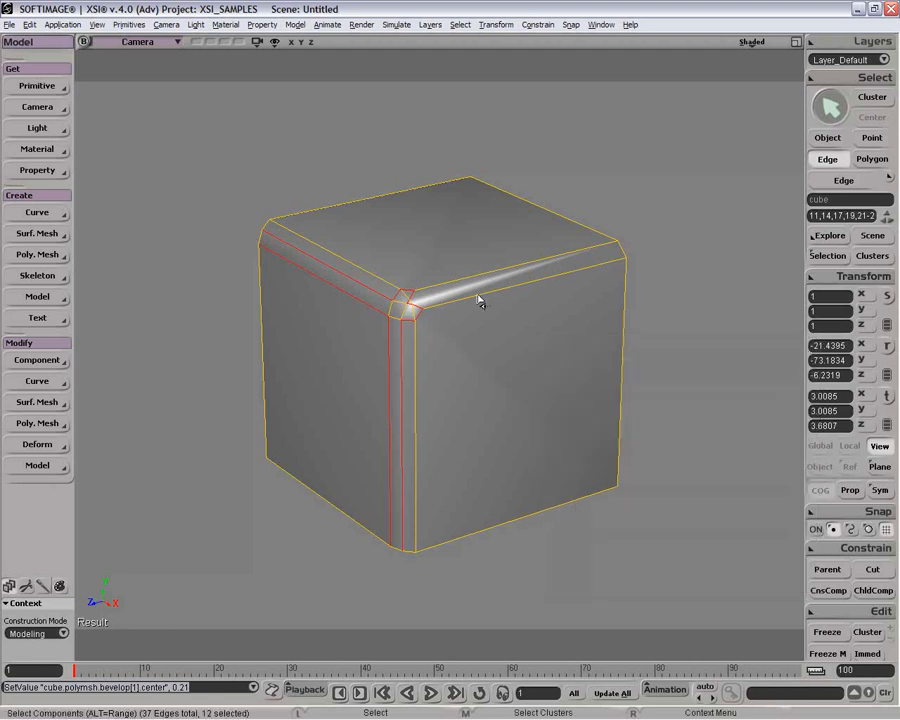
Delete the second bevel operator, Bevel Op[1], from the cube's operator stack and reselect the cube.
key("space")
left_click(828, 256)
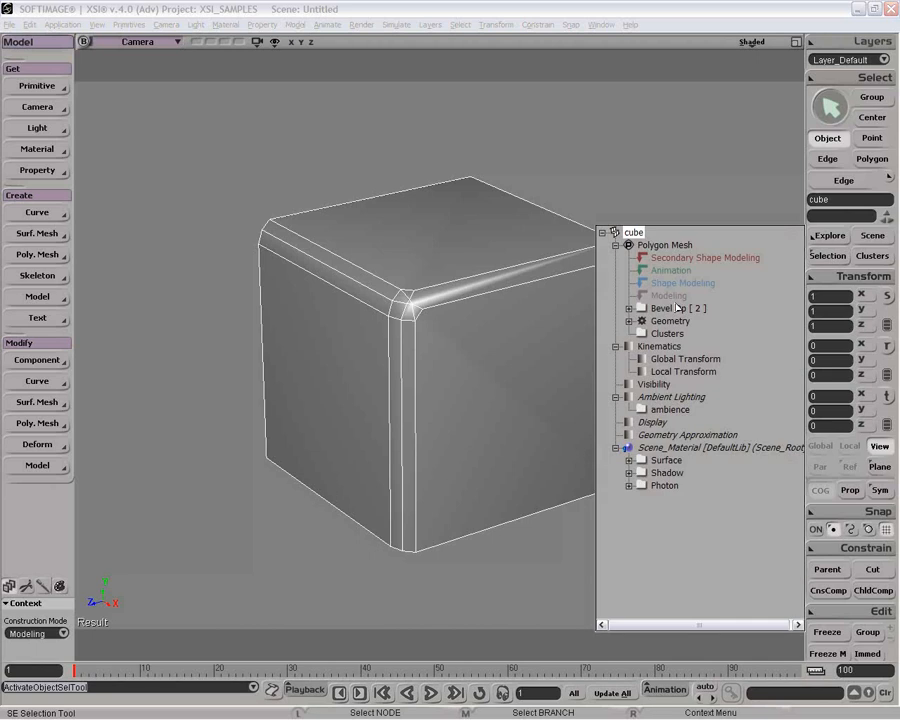
left_click(629, 308)
left_click(685, 321)
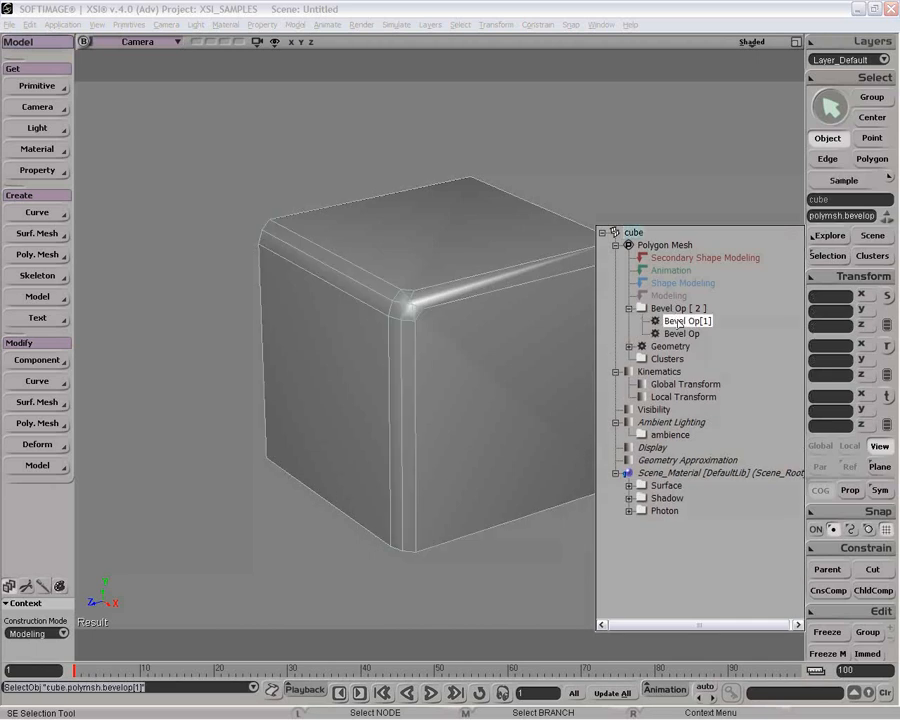
key("Delete")
key("End")
key("space")
left_click(373, 288)
left_click_drag(412, 272, 430, 289)
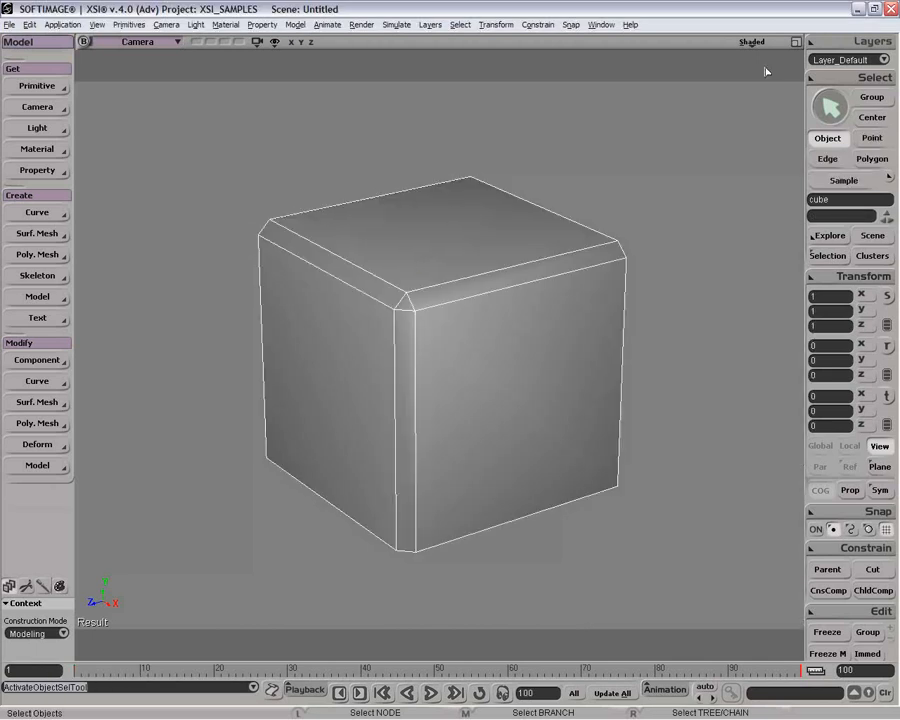
Open the remaining bevel operator's properties and show all four viewports, with the property editor clear of the Right view.
left_click(828, 256)
left_click(643, 308)
left_click(795, 42)
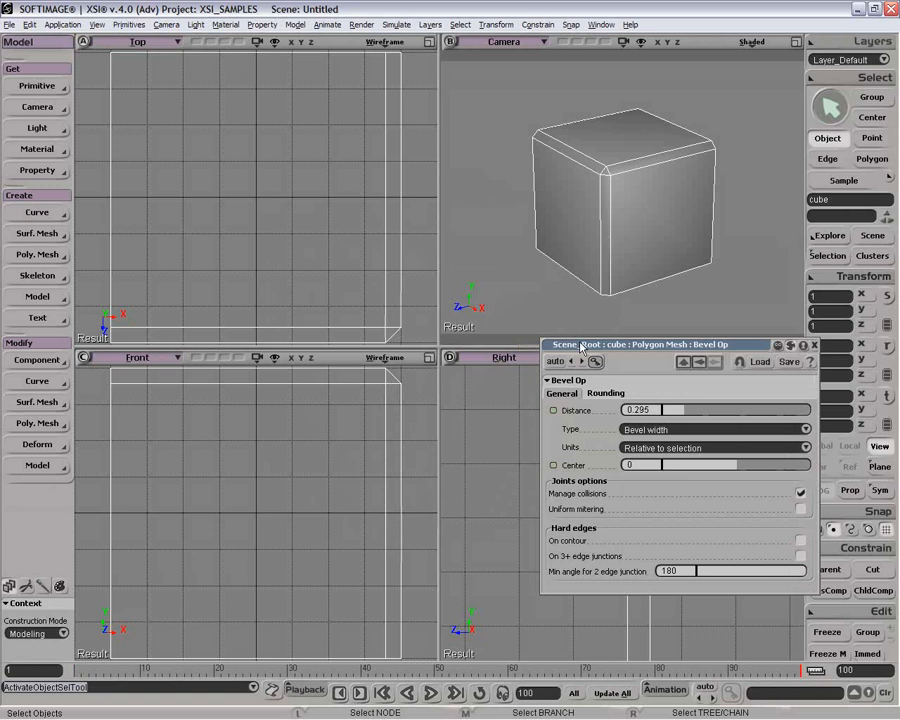
left_click_drag(640, 344, 195, 326)
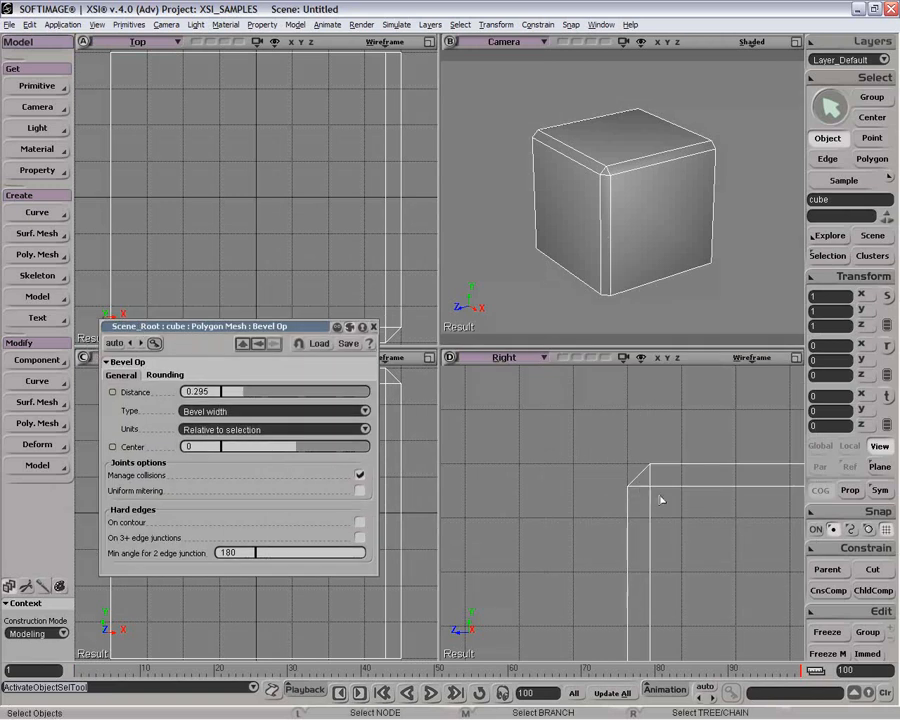
Try shifting the bevel's center while watching the Right view, and set it back to 0.
key("z")
left_click_drag(711, 511, 620, 483)
right_click(620, 483)
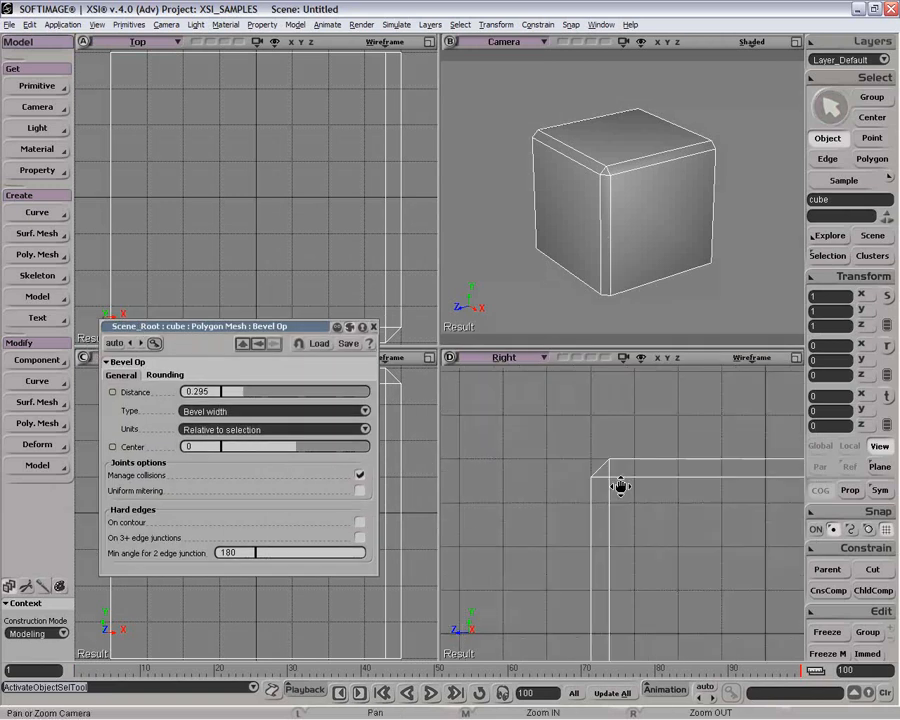
mouse_move(300, 446)
left_mouse_down()
mouse_move(349, 444)
mouse_move(229, 449)
mouse_move(330, 447)
mouse_move(300, 447)
left_mouse_up()
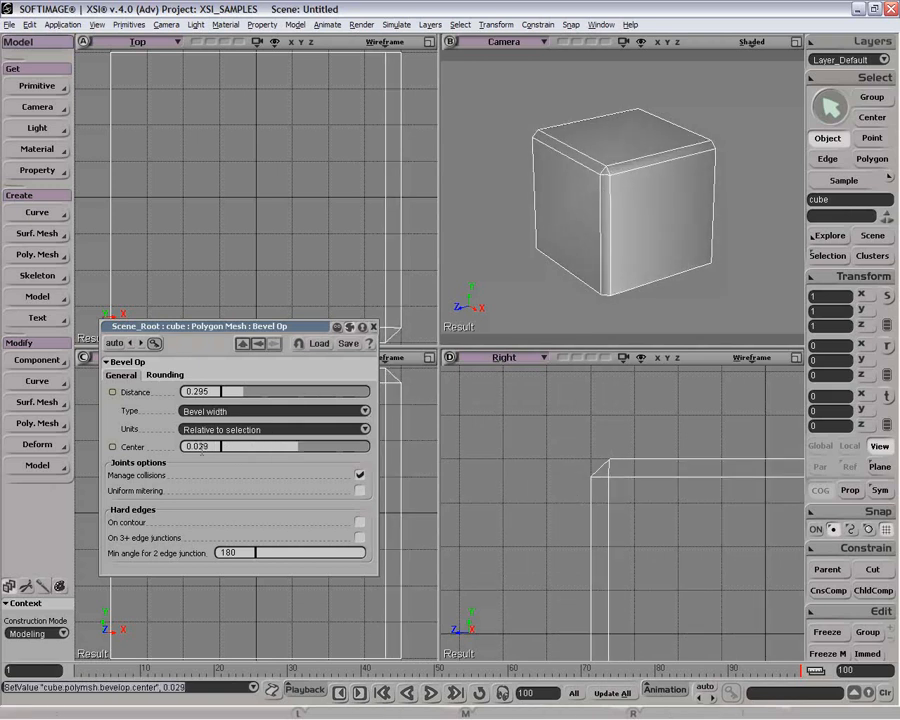
type("0")
key("Return")
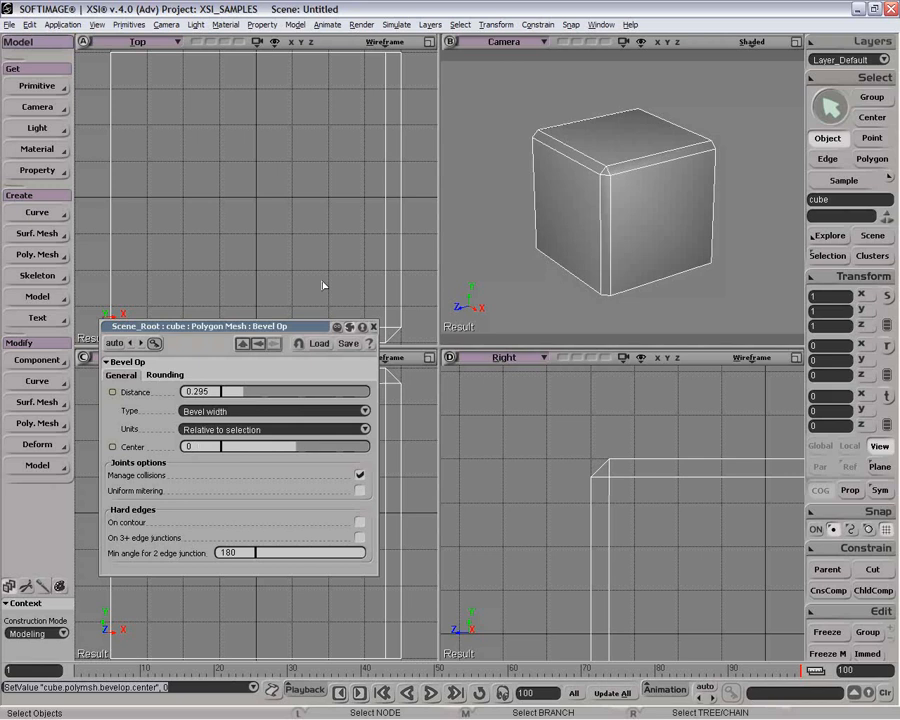
Close the bevel properties and enlarge the Camera view to fill the workspace.
left_click(373, 328)
key("space")
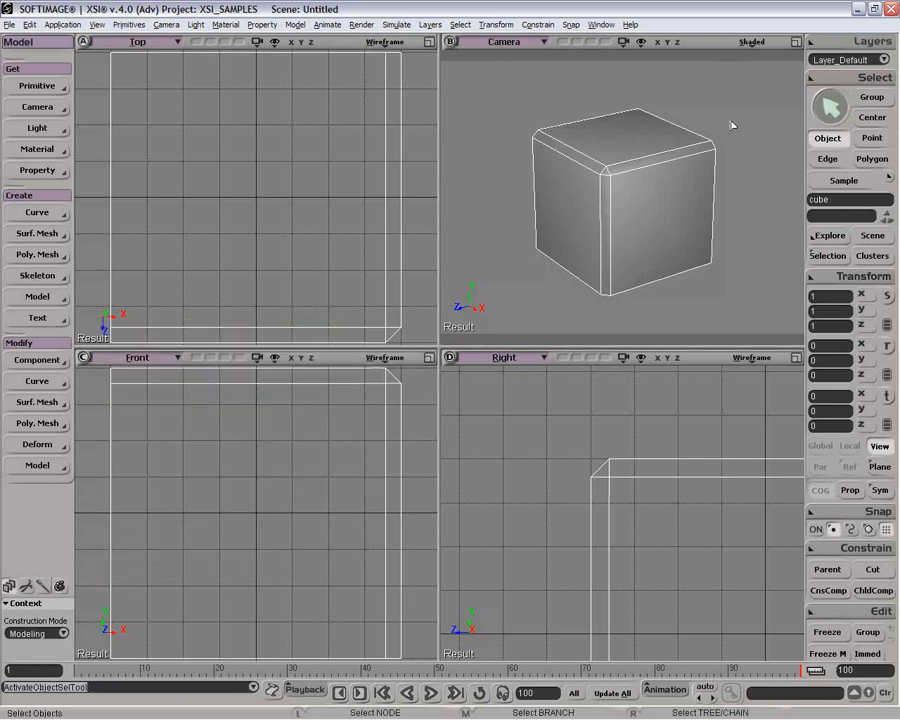
left_click(795, 42)
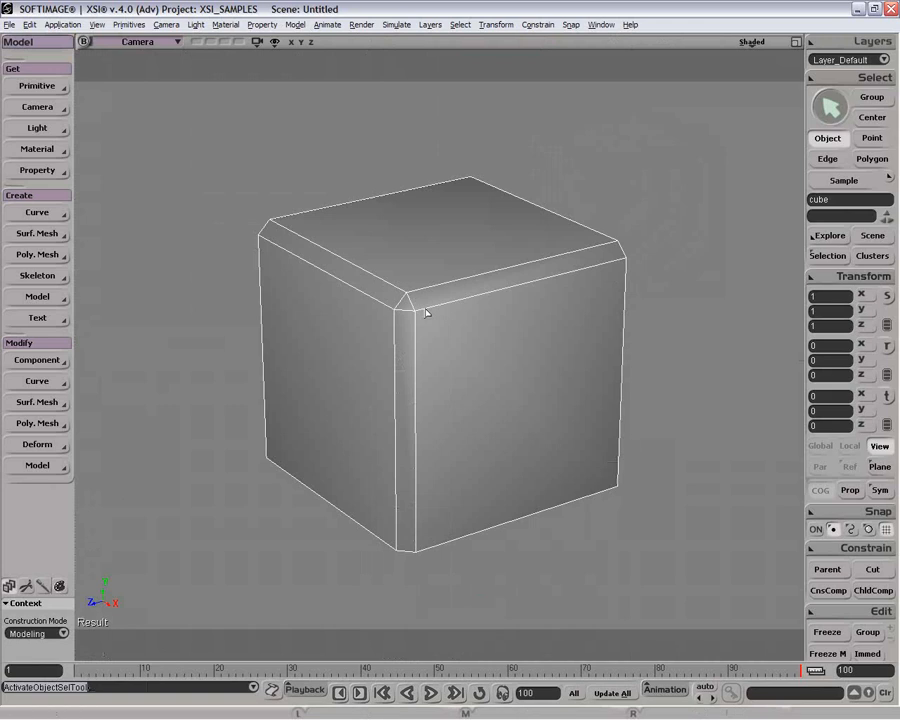
Bevel the nine edges that border the cube's existing bevels and corner triangle, and move the property editor clear of that corner.
key("e")
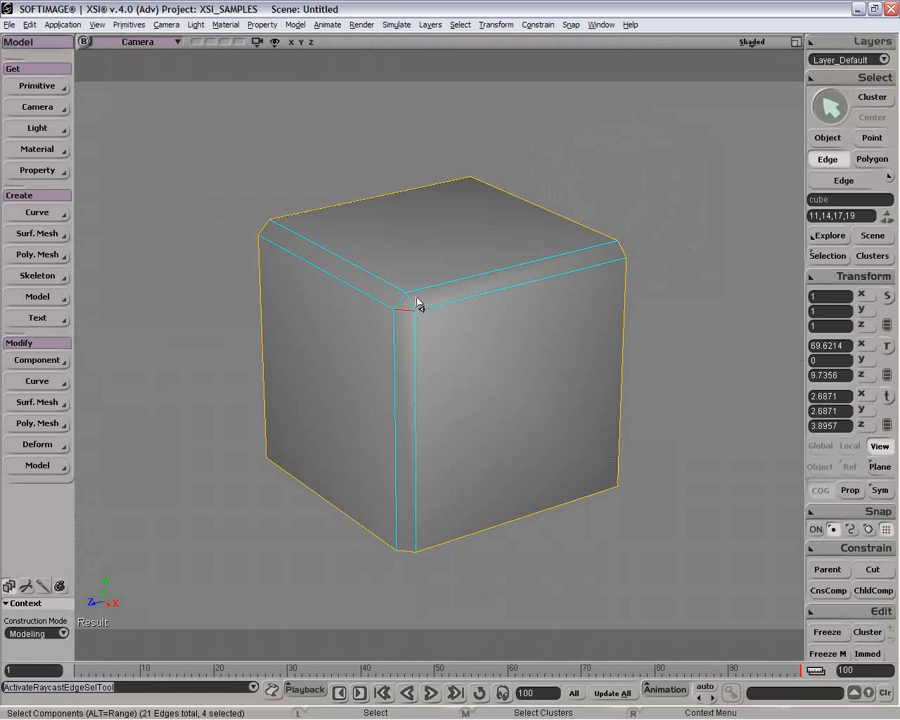
left_click(410, 312)
right_click(406, 302)
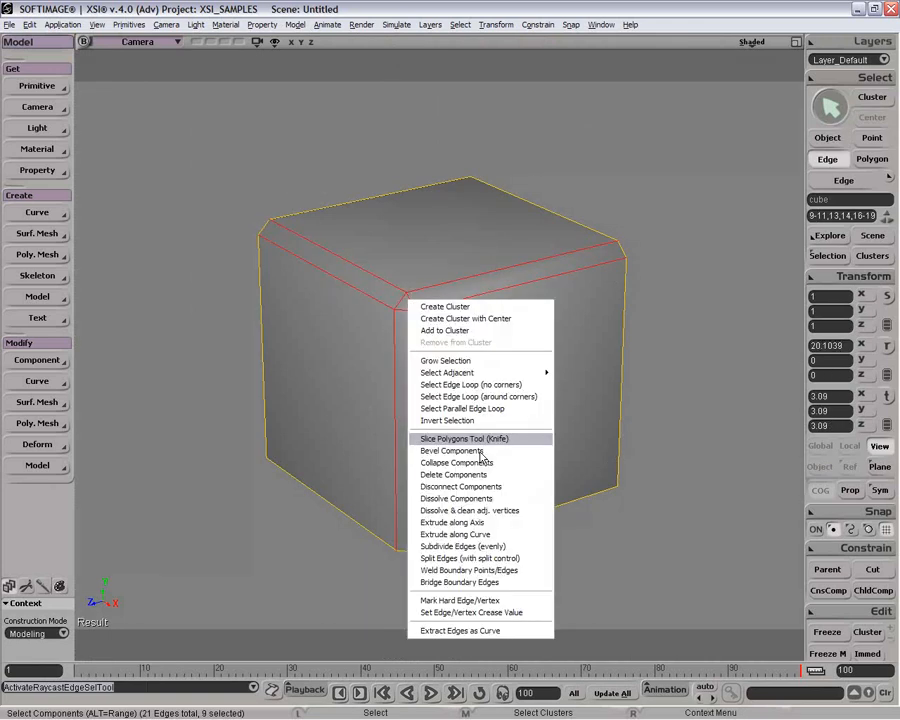
left_click(478, 451)
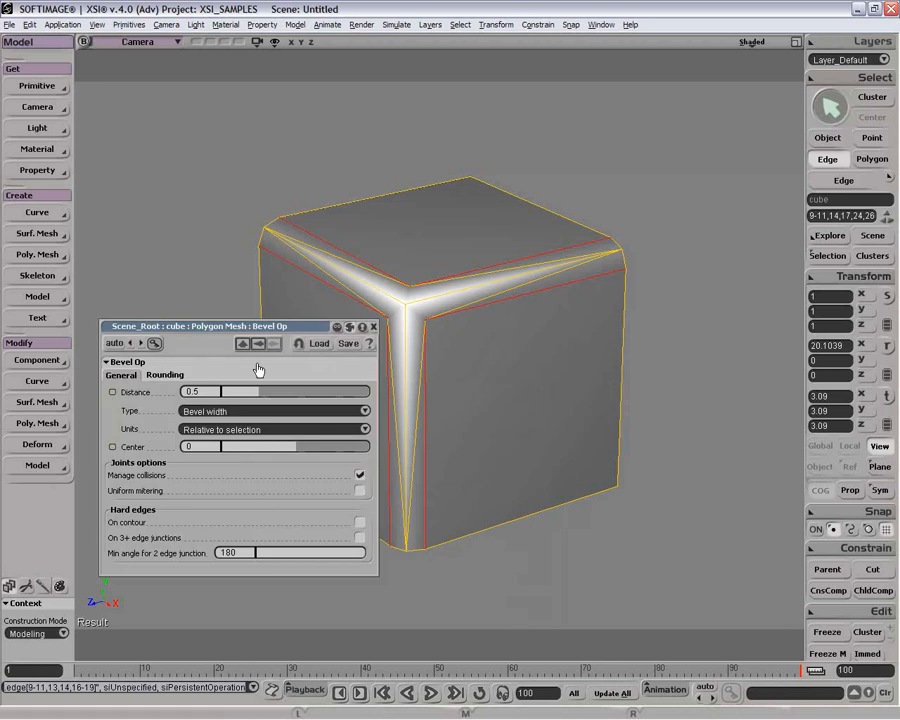
left_click_drag(319, 327, 778, 335)
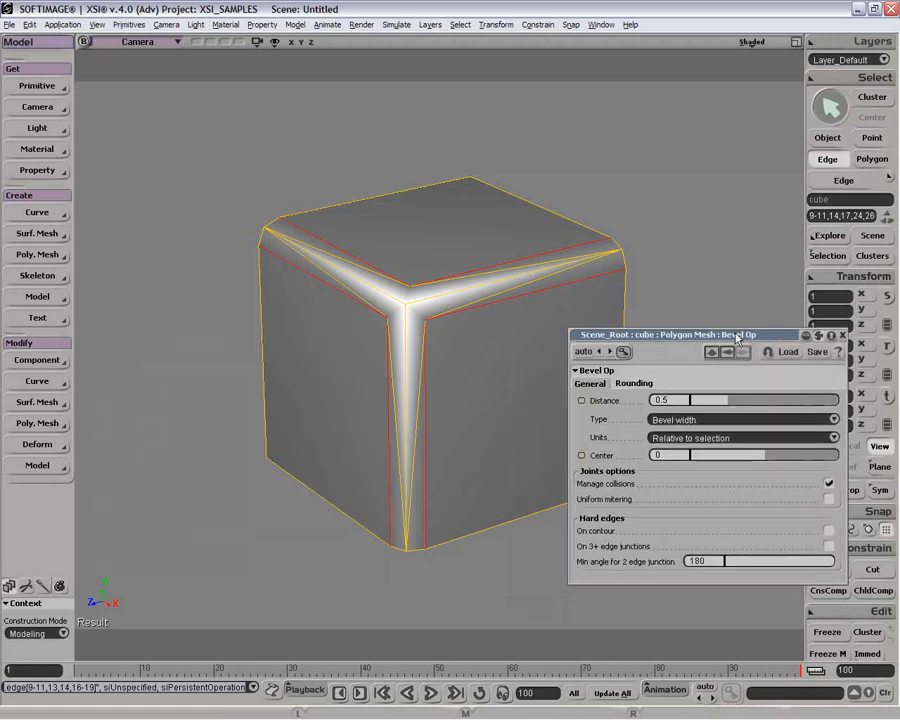
Compare the second bevel with Manage collisions off and on, raising its distance to 1.019, and leave the option on.
left_click(828, 484)
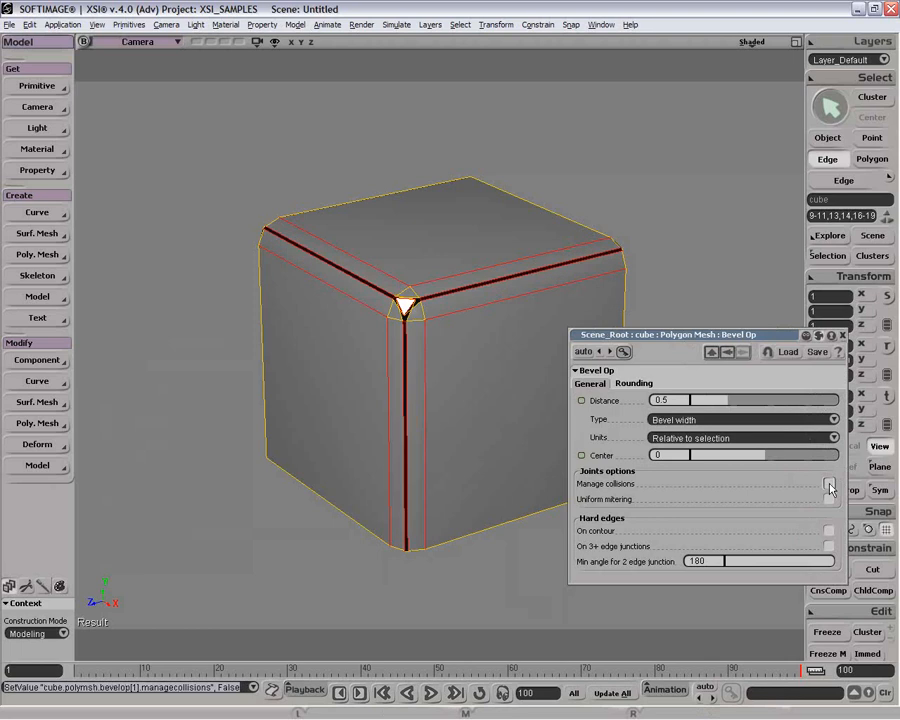
left_click(828, 484)
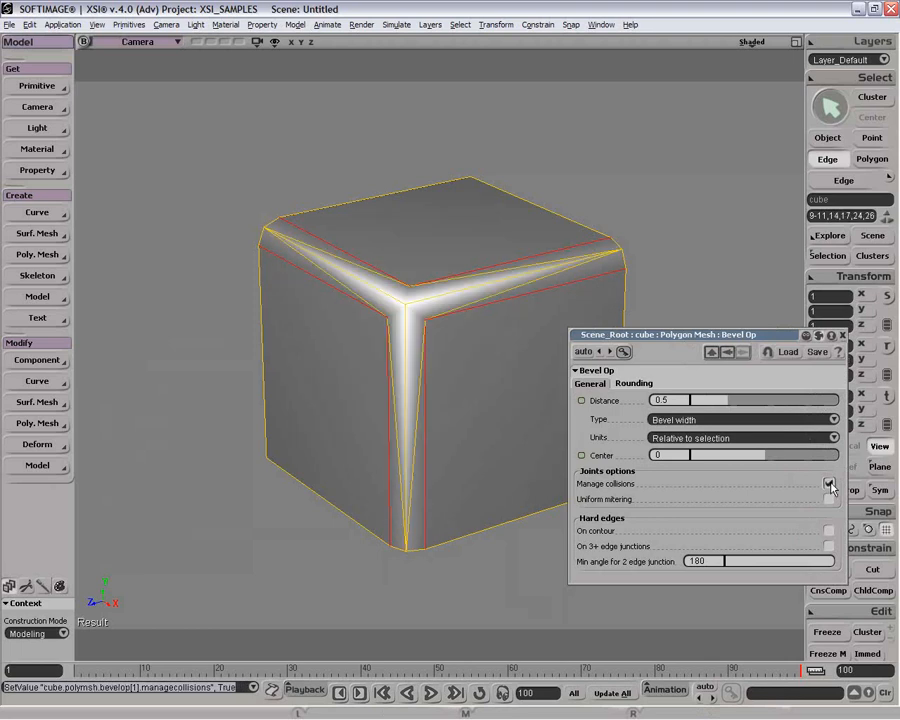
left_click(828, 484)
left_click(828, 484)
left_click_drag(727, 401, 768, 401)
left_click(828, 484)
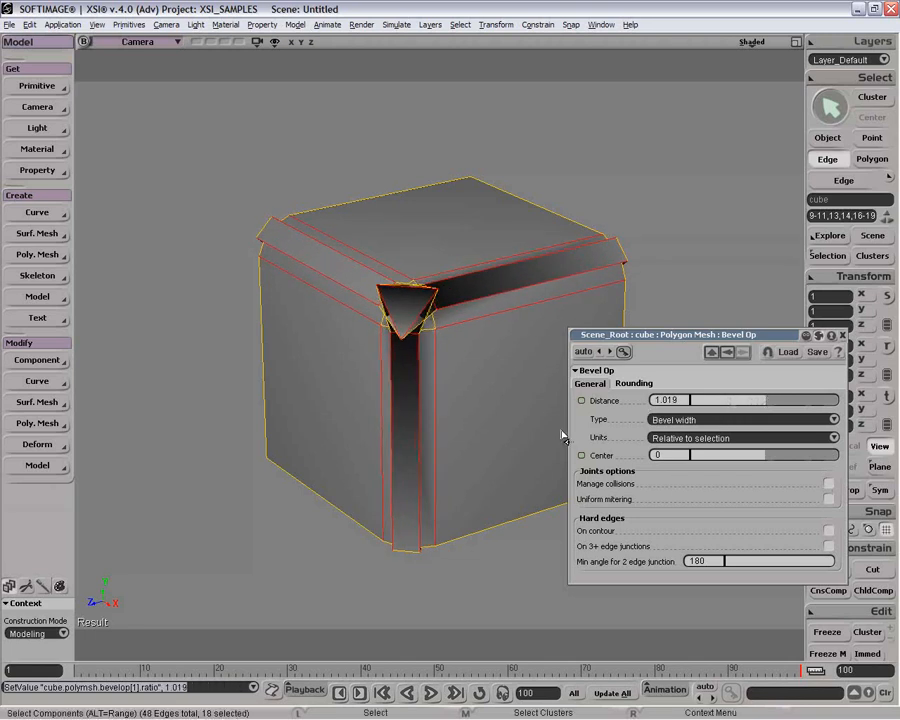
left_click(829, 484)
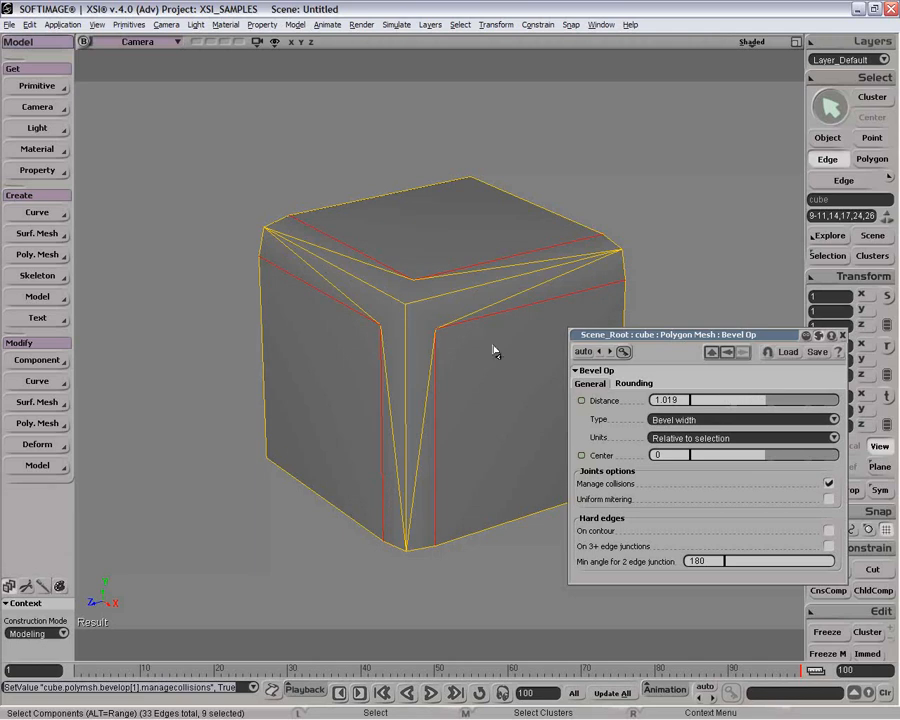
Turn on Uniform mitering for the second bevel, set its distance to 0.152 and inspect the beveled corner up close.
left_click(829, 499)
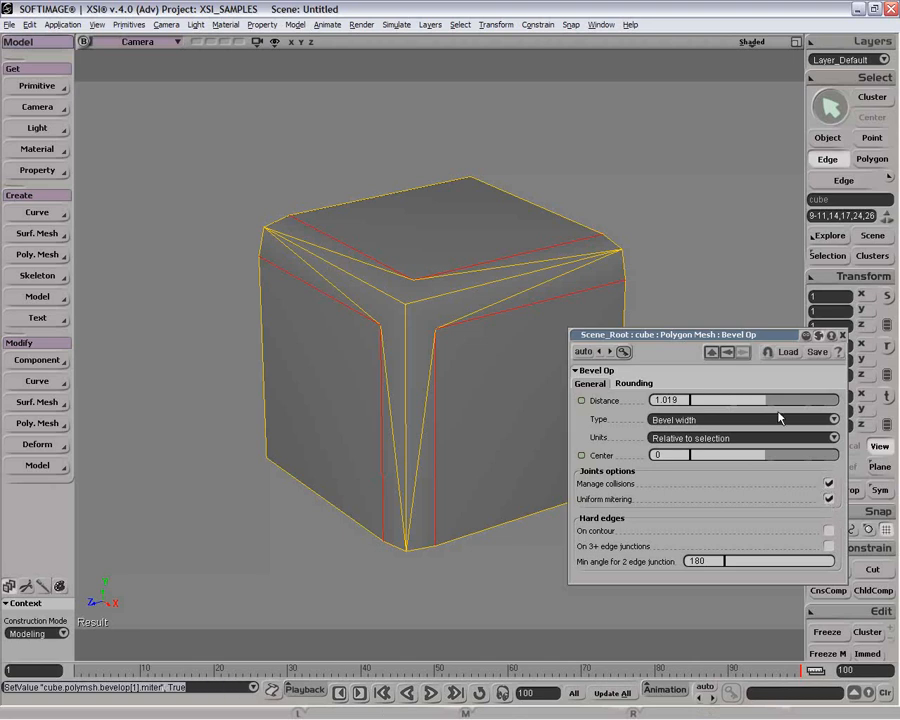
left_click_drag(765, 402, 698, 402)
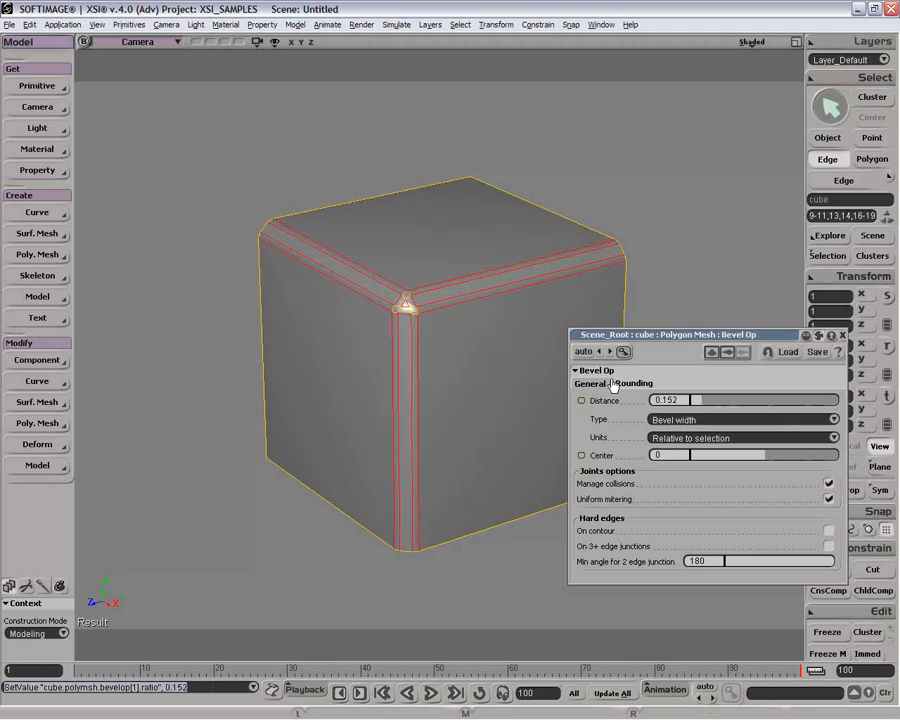
key("o")
left_click_drag(432, 384, 319, 321)
key("p")
key("z")
left_click_drag(208, 272, 330, 375)
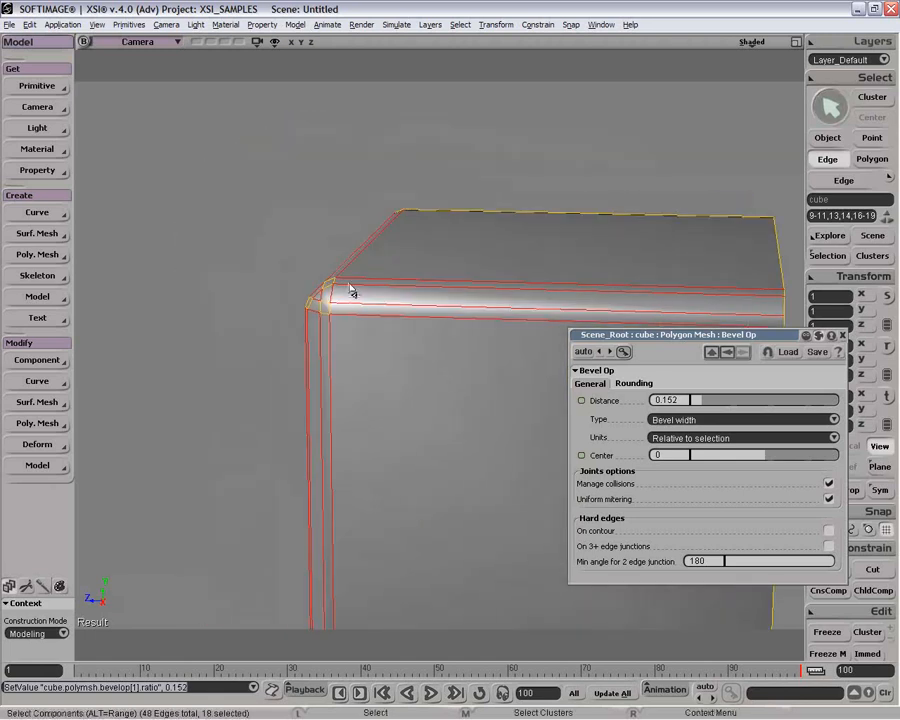
key("p")
left_click_drag(335, 261, 380, 395)
key("o")
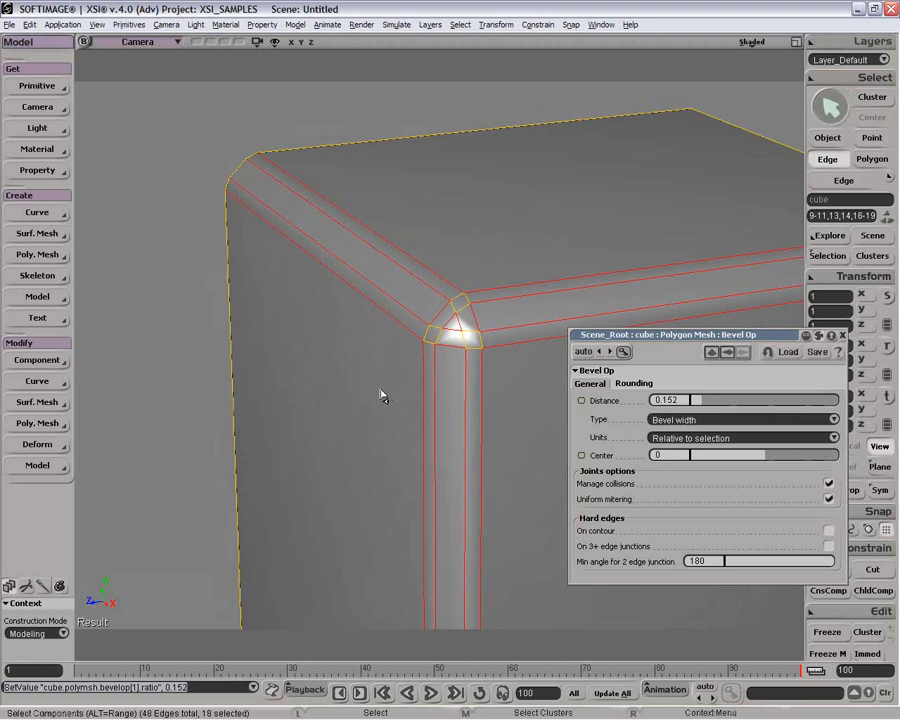
Turn off Uniform mitering, and switch Manage collisions off and back on.
left_click(829, 499)
left_click(829, 484)
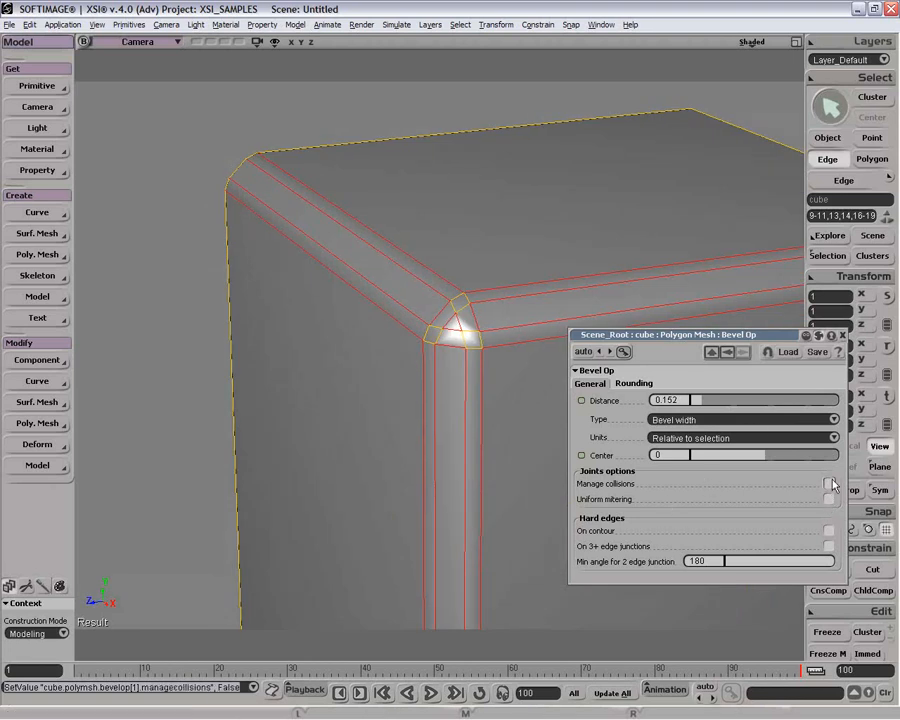
left_click(829, 484)
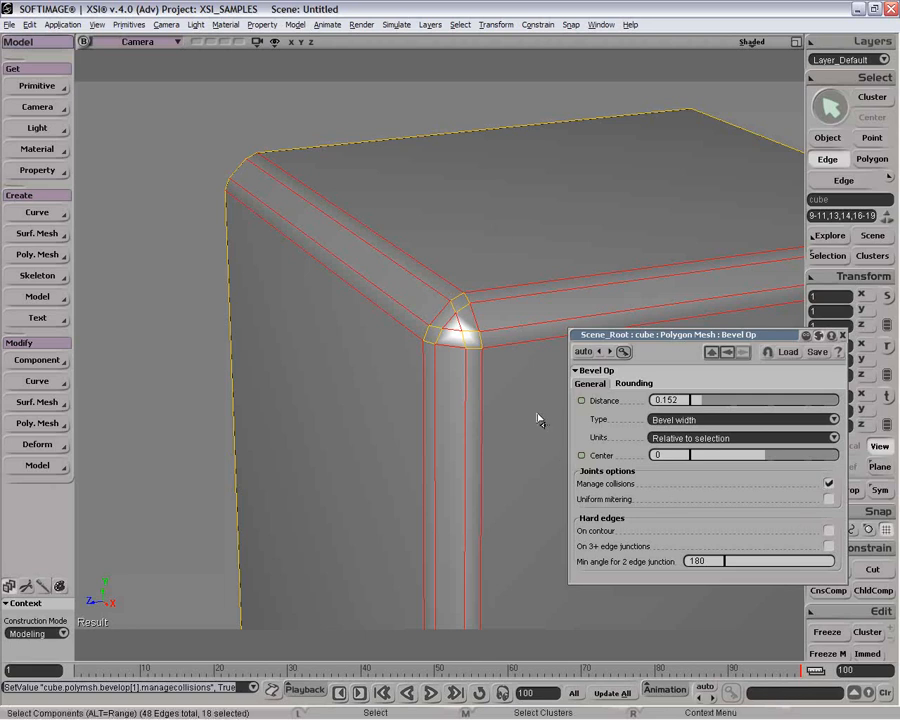
Mark the second bevel's contour edges as hard, and inspect the cube's shading deselected before selecting it again.
key("p")
left_click_drag(502, 470, 491, 366)
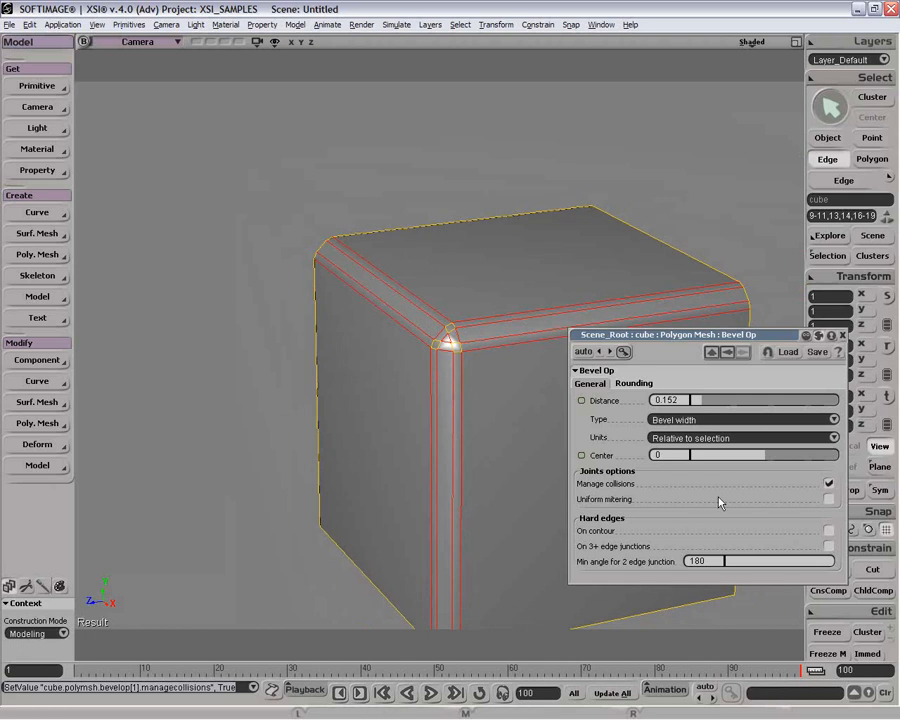
left_click(828, 531)
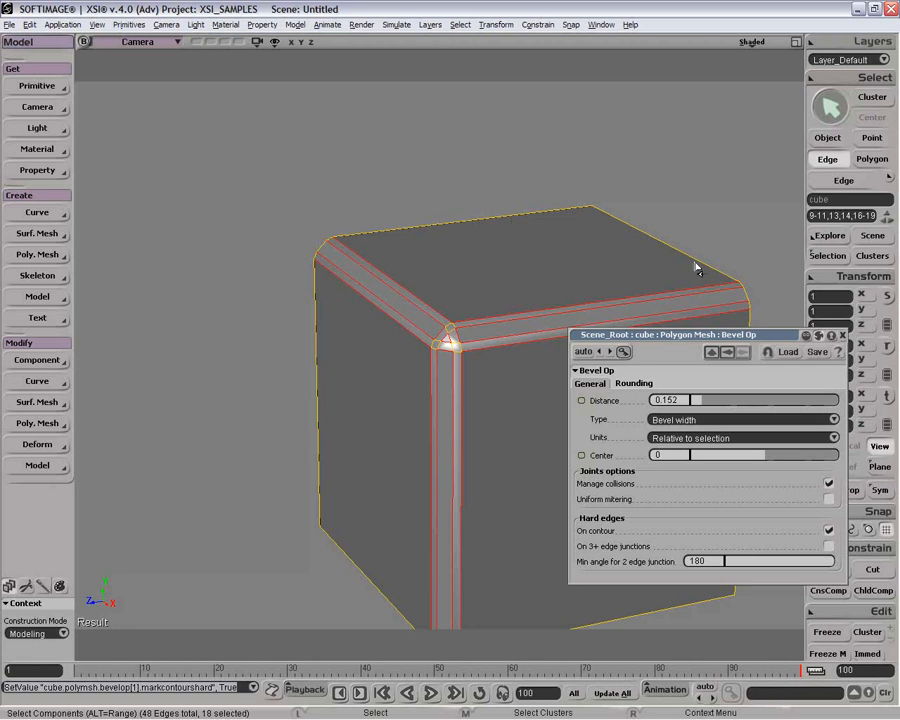
key("space")
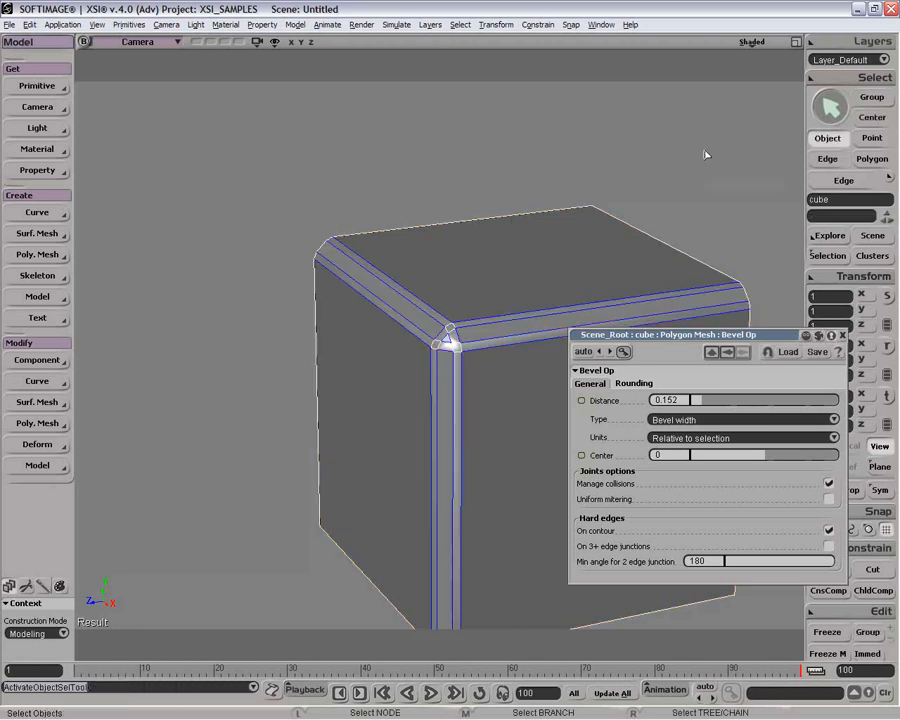
left_click(706, 155)
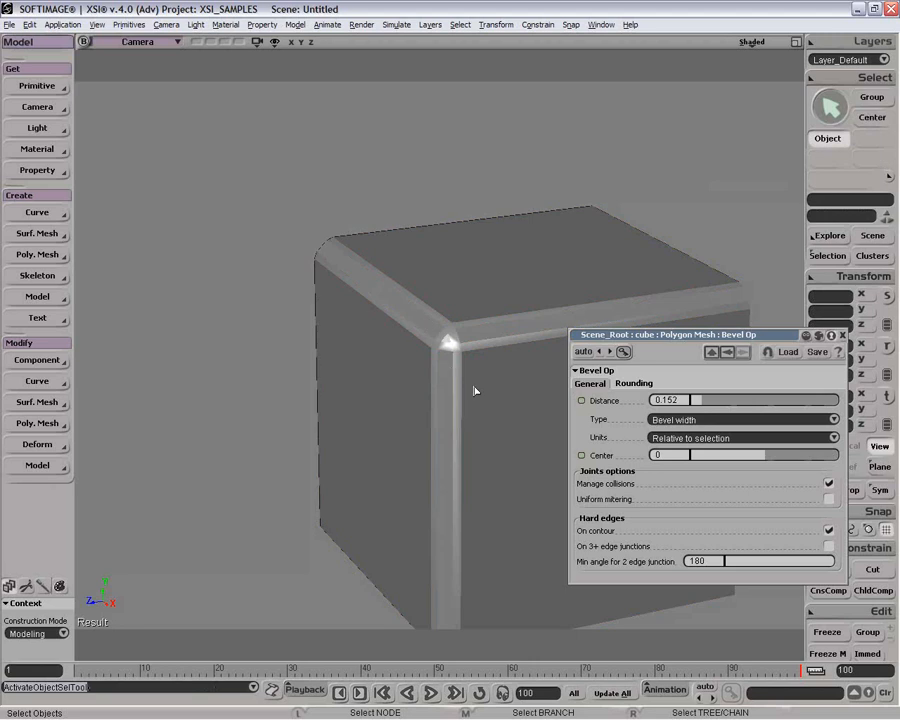
key("o")
left_click_drag(474, 388, 472, 346)
left_click(520, 426)
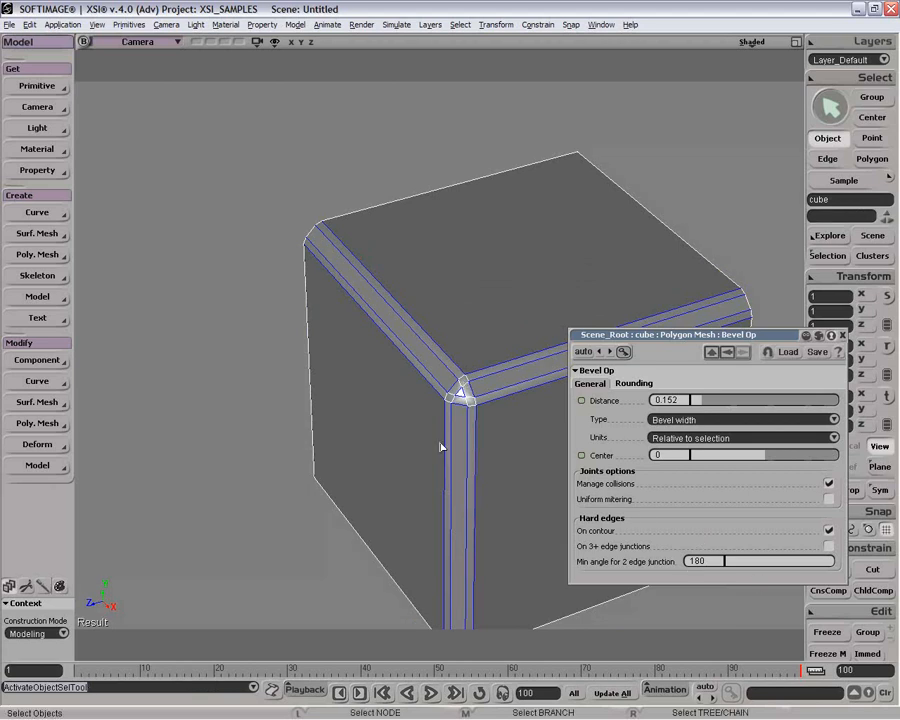
Switch the hard edges from the contour to 3+ edge junctions and try varying the minimum angle for 2 edge junctions.
left_click(829, 531)
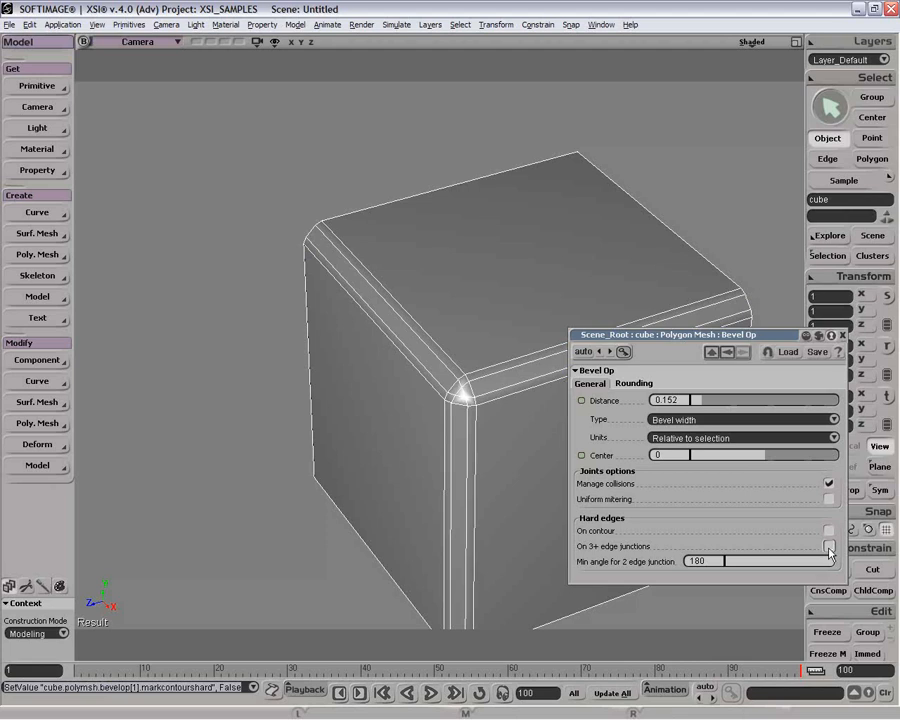
left_click(829, 546)
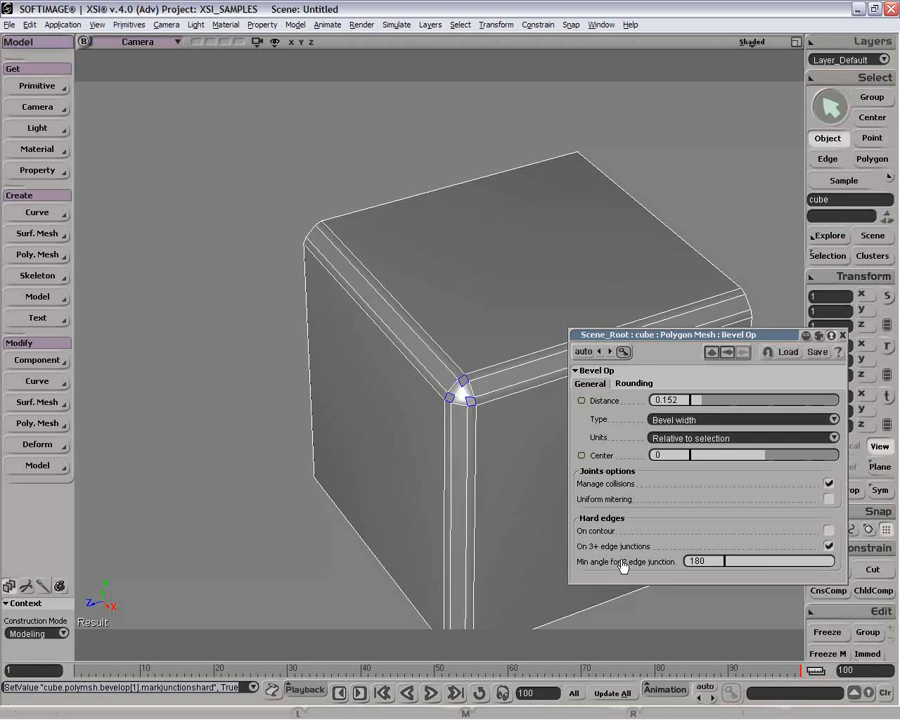
mouse_move(824, 561)
left_mouse_down()
mouse_move(720, 562)
mouse_move(822, 564)
left_mouse_up()
Combine the contour and 3+ edge junction hard edges, and turn both options off.
left_click(829, 531)
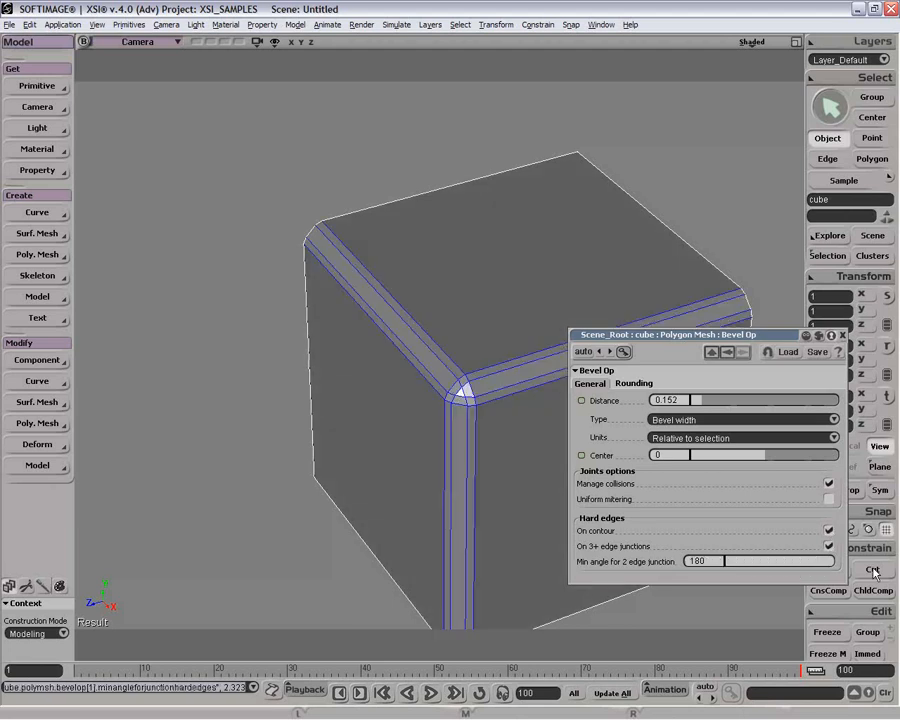
left_click(828, 547)
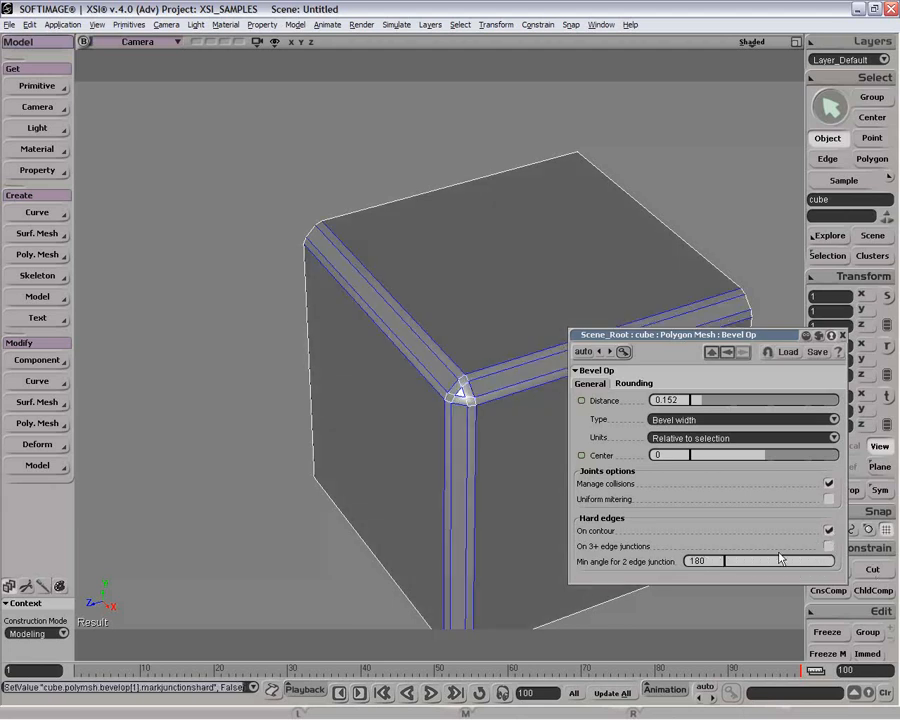
left_click(787, 531)
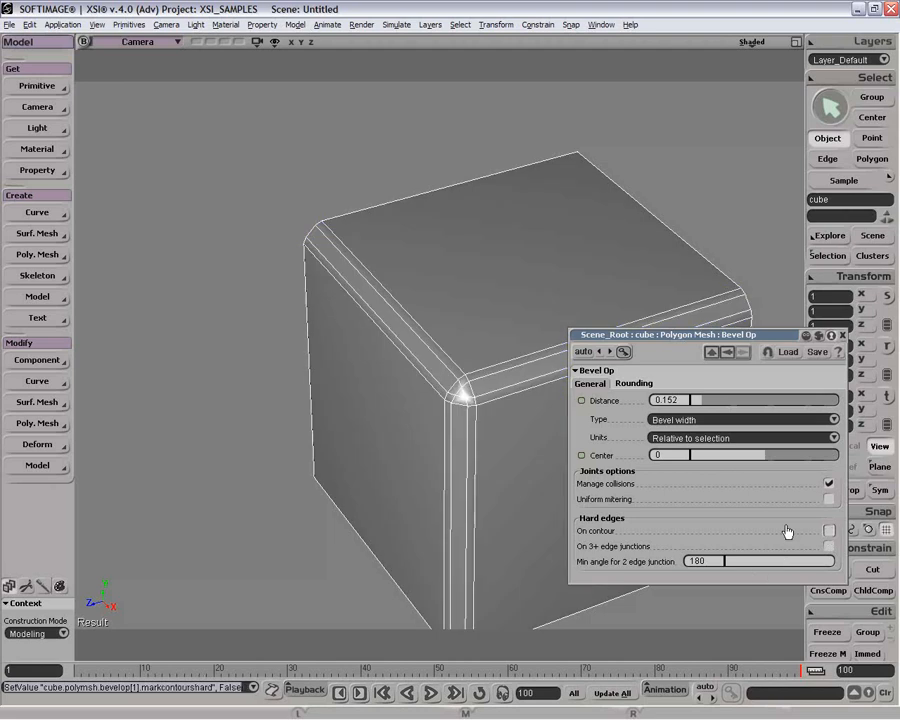
Try the second bevel's rounding subdivisions, return them to 0 and close its properties.
left_click(633, 384)
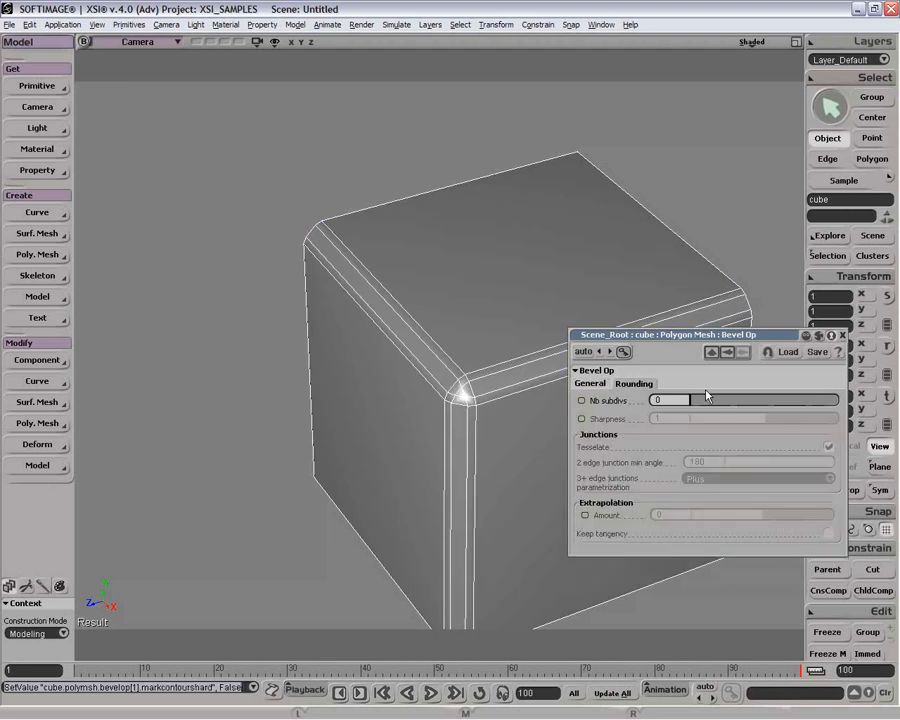
mouse_move(700, 402)
left_mouse_down()
mouse_move(725, 401)
mouse_move(690, 402)
left_mouse_up()
left_click(843, 335)
Delete Bevel Op[1] from the cube's operator stack and reselect the cube.
left_click(828, 256)
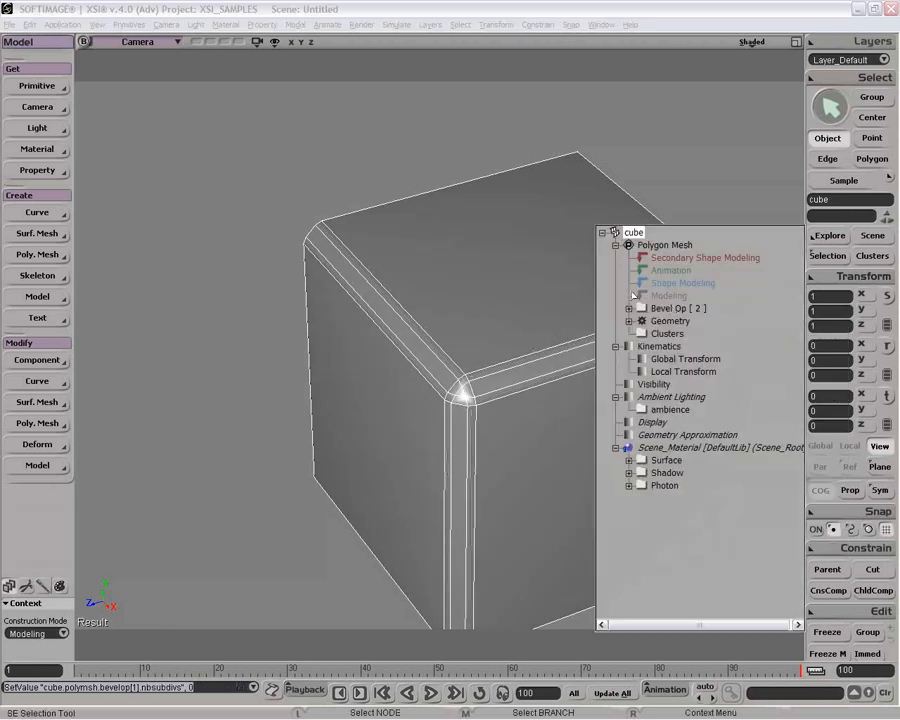
left_click(628, 308)
left_click(686, 321)
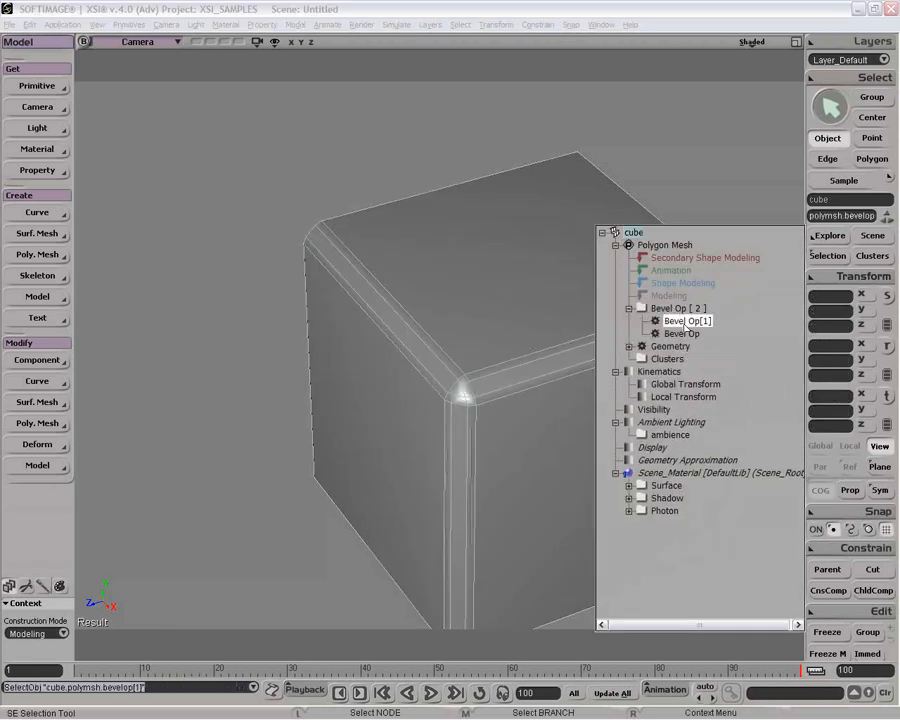
key("Delete")
left_click(532, 392)
key("space")
left_click(526, 430)
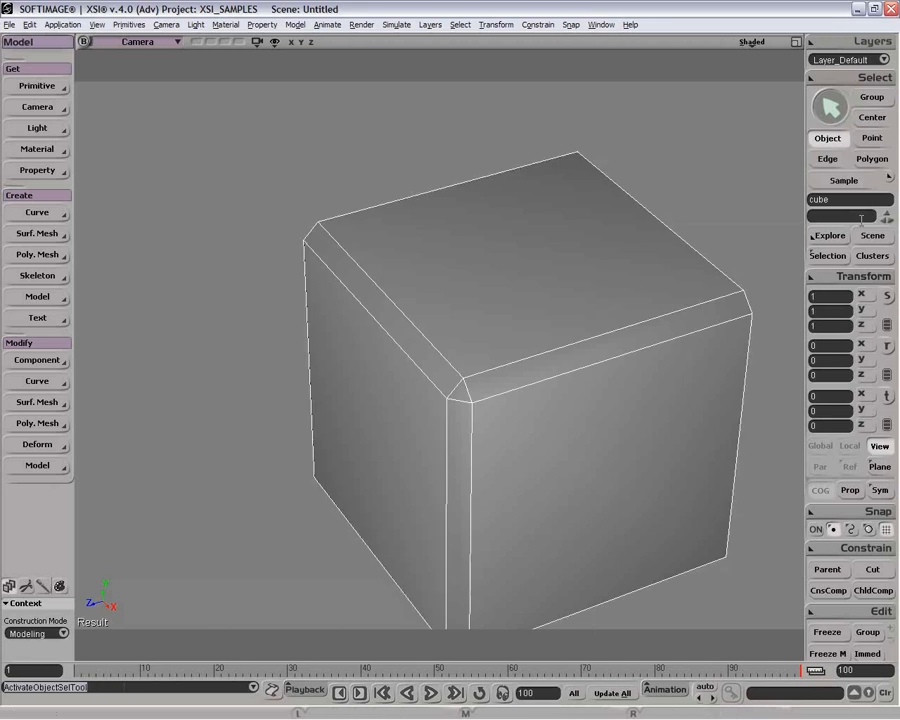
Open the remaining bevel operator's properties and mark its 3+ edge junctions as hard edges.
left_click(828, 256)
left_click(643, 308)
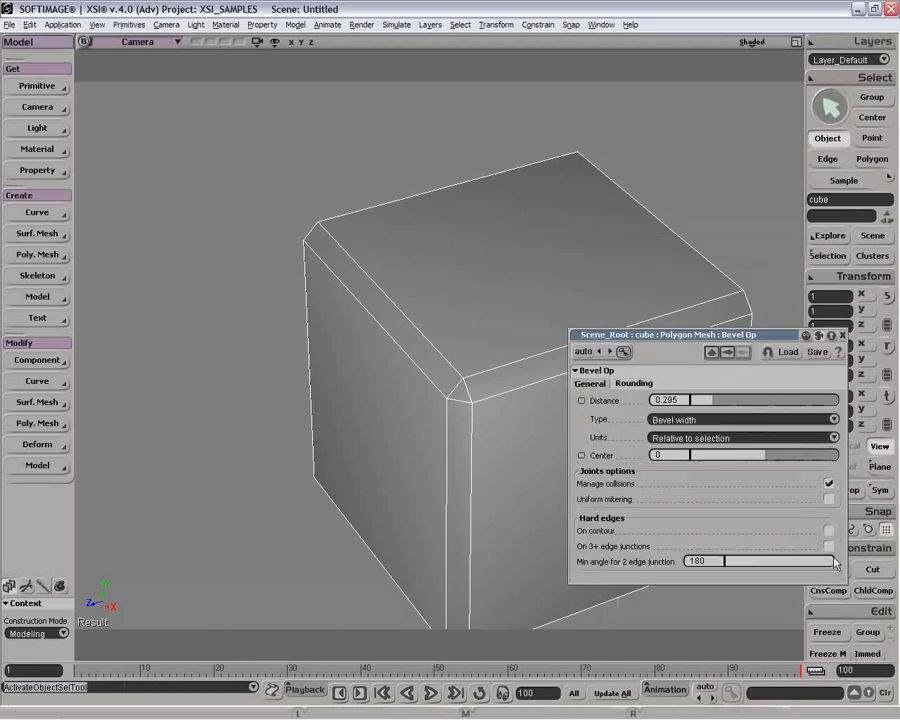
left_click(828, 547)
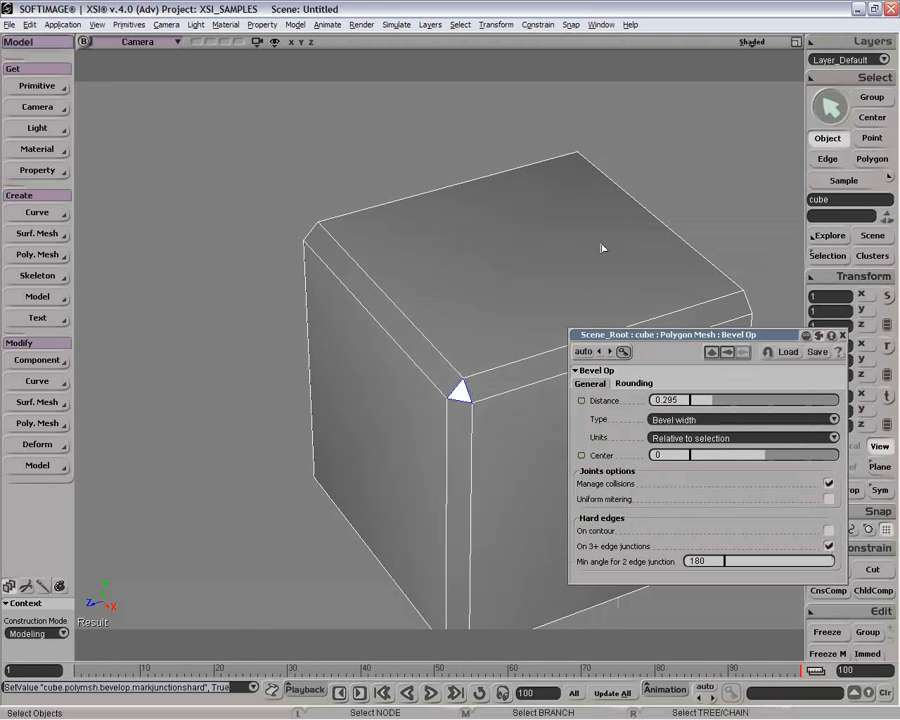
Deselect the cube to examine its hard corner junction, reselect it and turn off the 3+ edge junction hard edges.
key("space")
left_click_drag(677, 232, 703, 291)
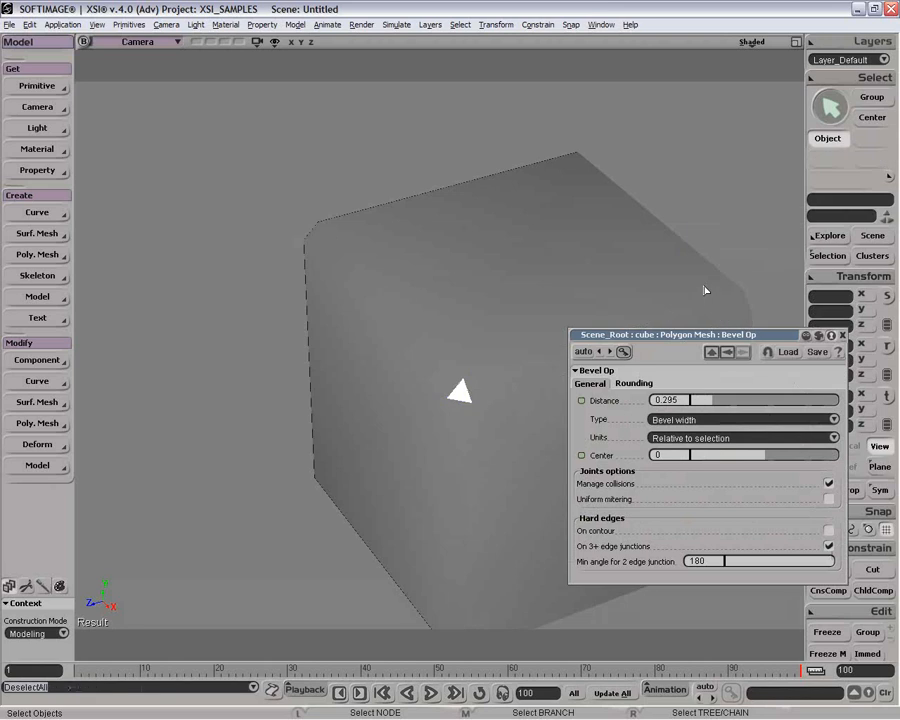
key("o")
mouse_move(446, 438)
left_mouse_down()
mouse_move(431, 430)
mouse_move(422, 370)
mouse_move(446, 428)
left_mouse_up()
left_click(561, 346)
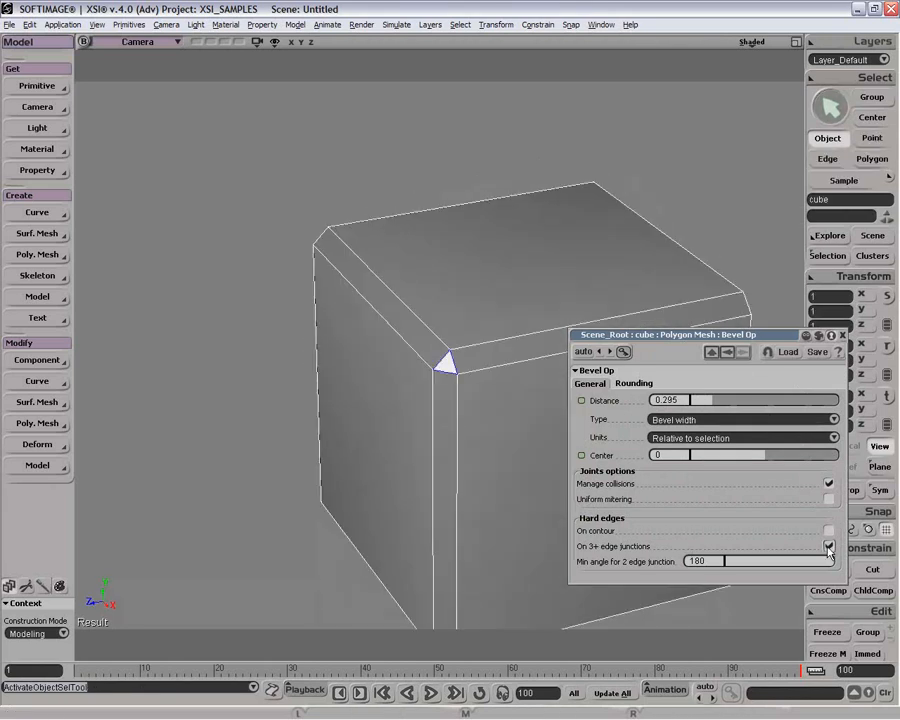
left_click(828, 546)
Set the bevel's rounding subdivisions to 6.
left_click(636, 384)
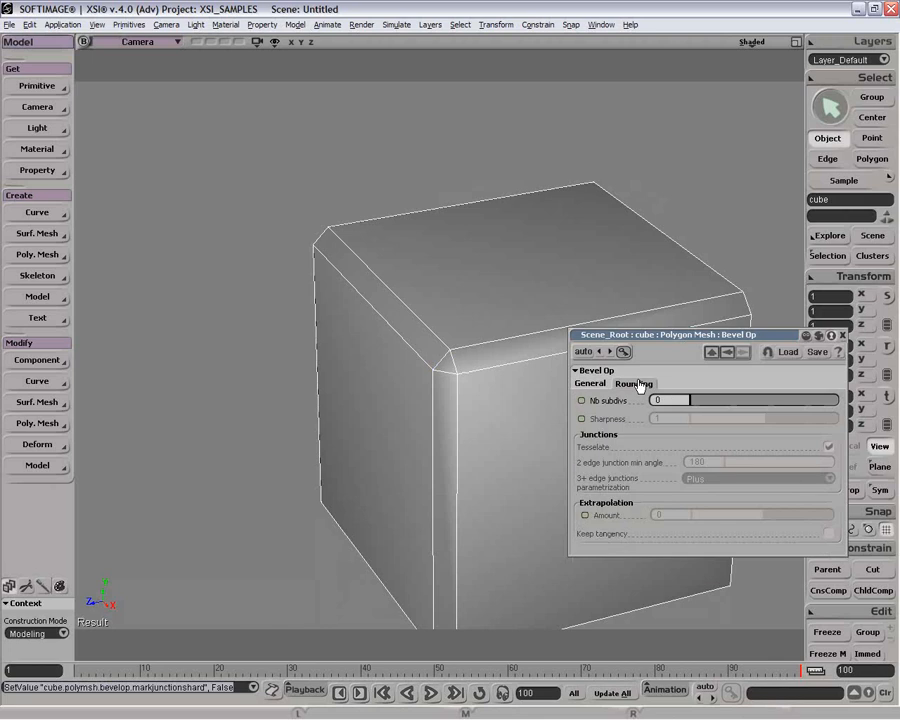
left_click(723, 402)
left_click_drag(740, 403, 780, 408)
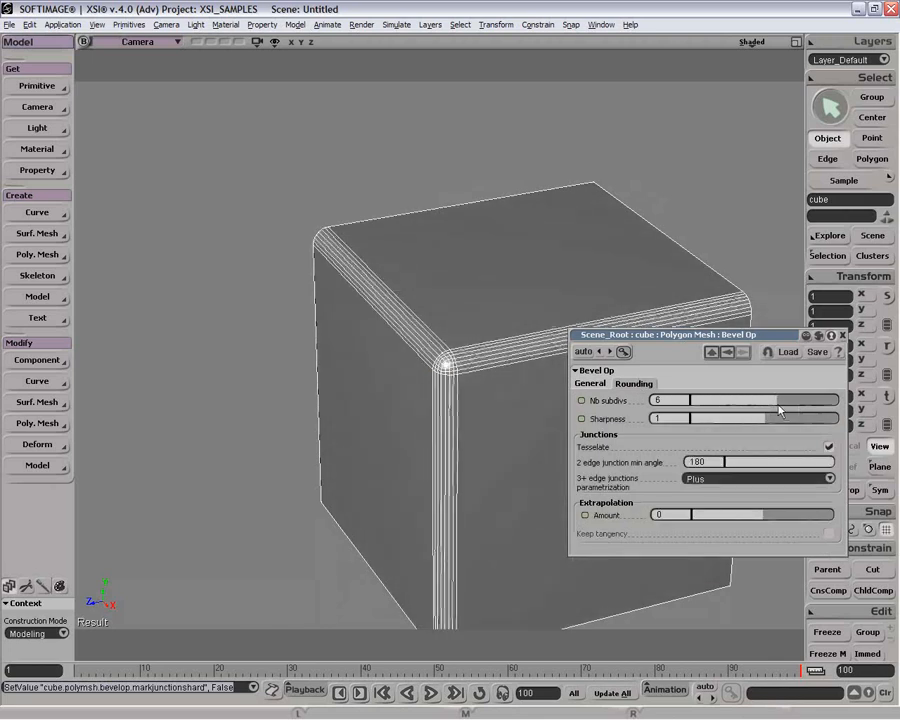
With the Right view enlarged, try a rounding sharpness of 1.371 and bring it back down to 0.981.
left_click(797, 42)
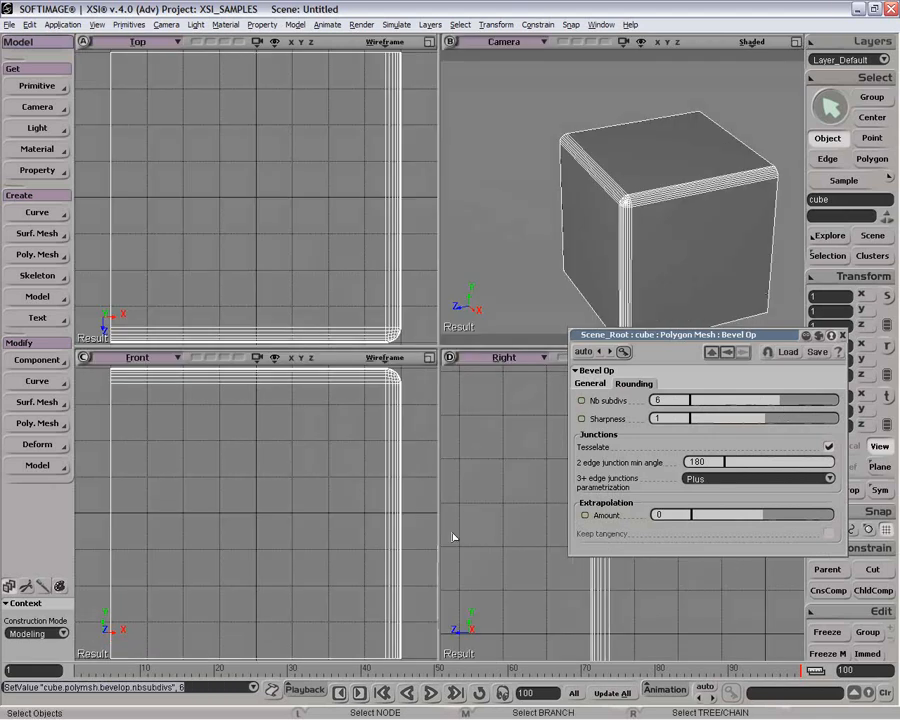
left_click_drag(628, 336, 320, 374)
double_click(718, 358)
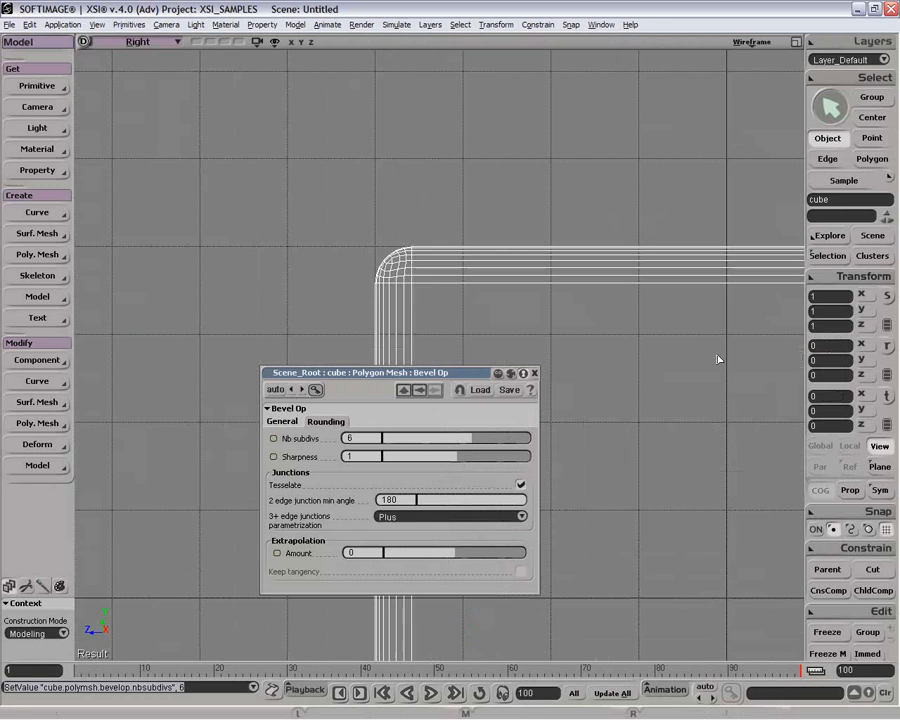
left_click_drag(389, 376, 569, 371)
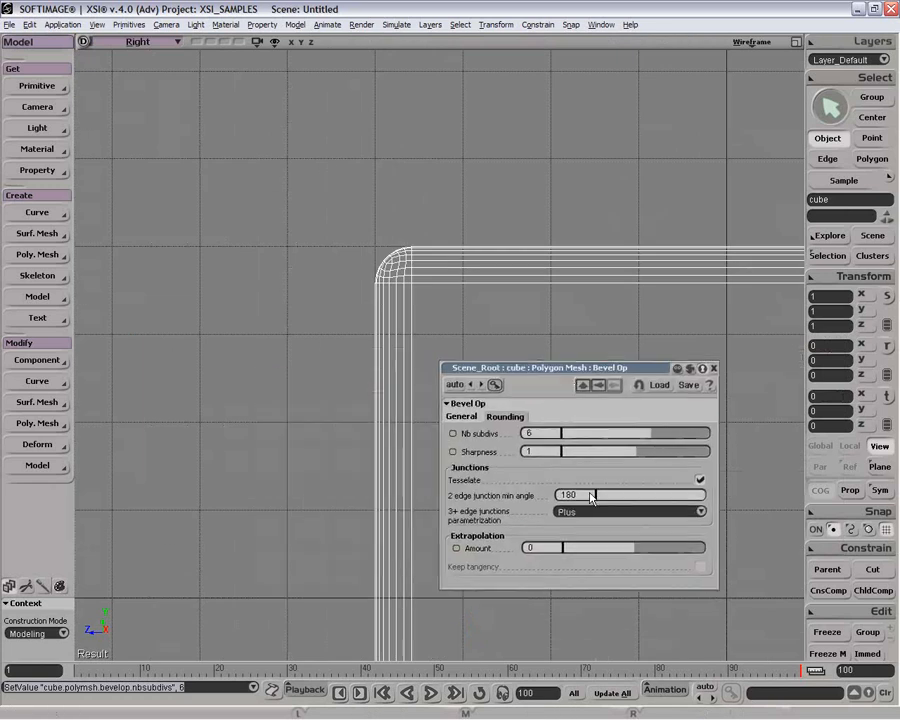
left_click_drag(635, 453, 668, 459)
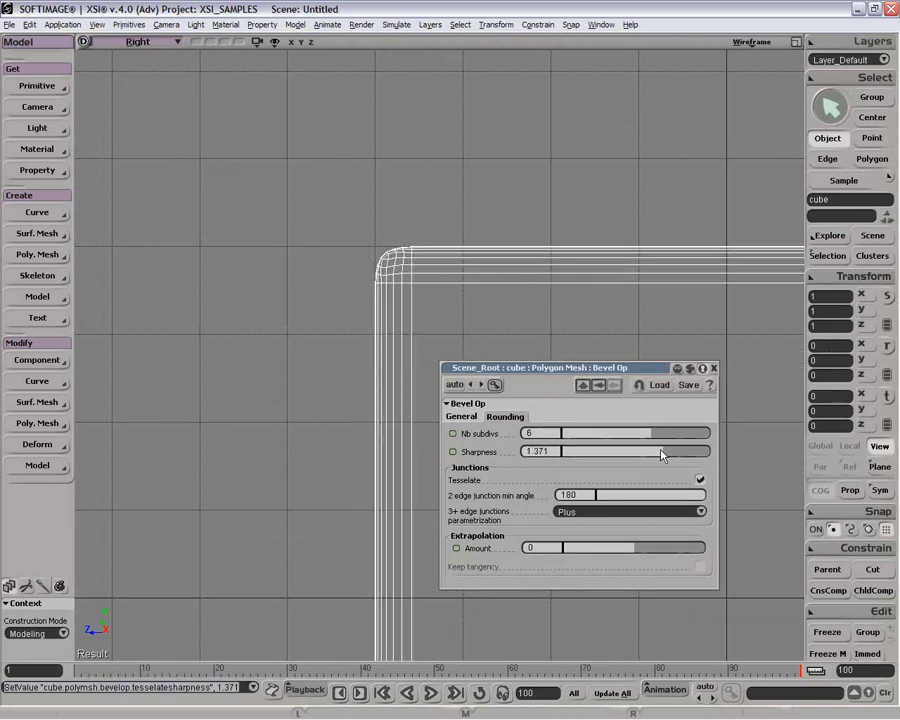
left_click_drag(659, 454, 635, 466)
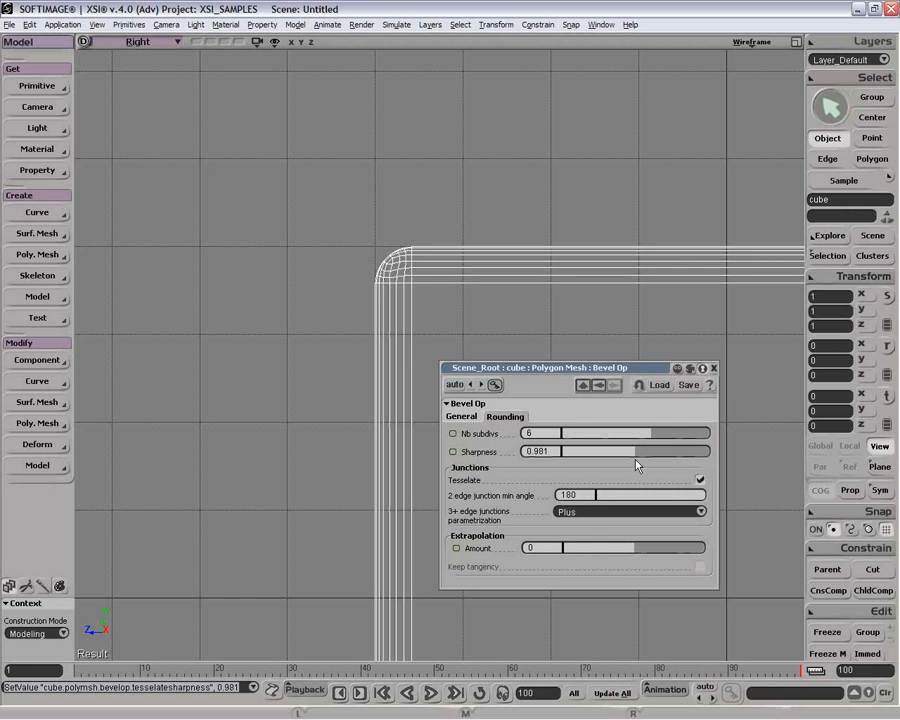
Turn off tessellation of the rounded junctions and examine the cube's corner up close in the Camera view.
left_click(700, 481)
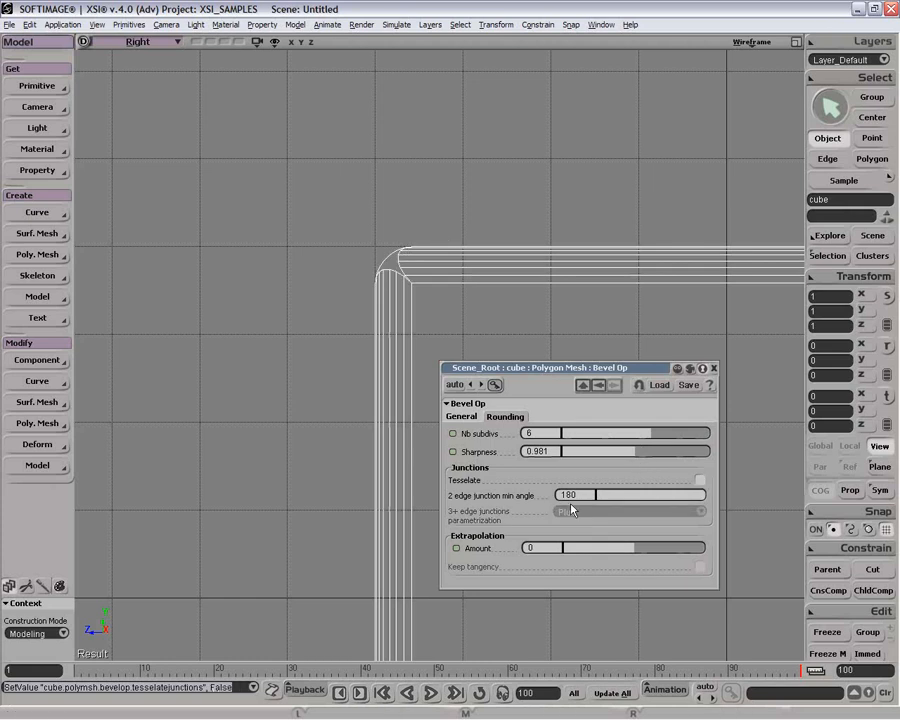
left_click(796, 46)
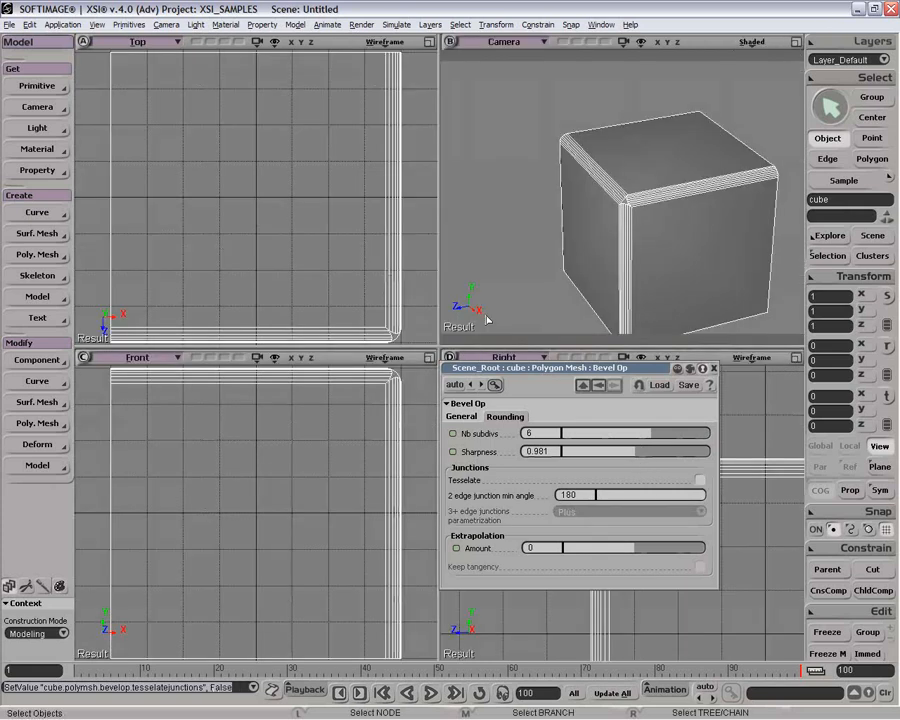
key("o")
mouse_move(637, 141)
left_mouse_down()
mouse_move(655, 179)
mouse_move(652, 244)
mouse_move(679, 228)
left_mouse_up()
key("p")
key("o")
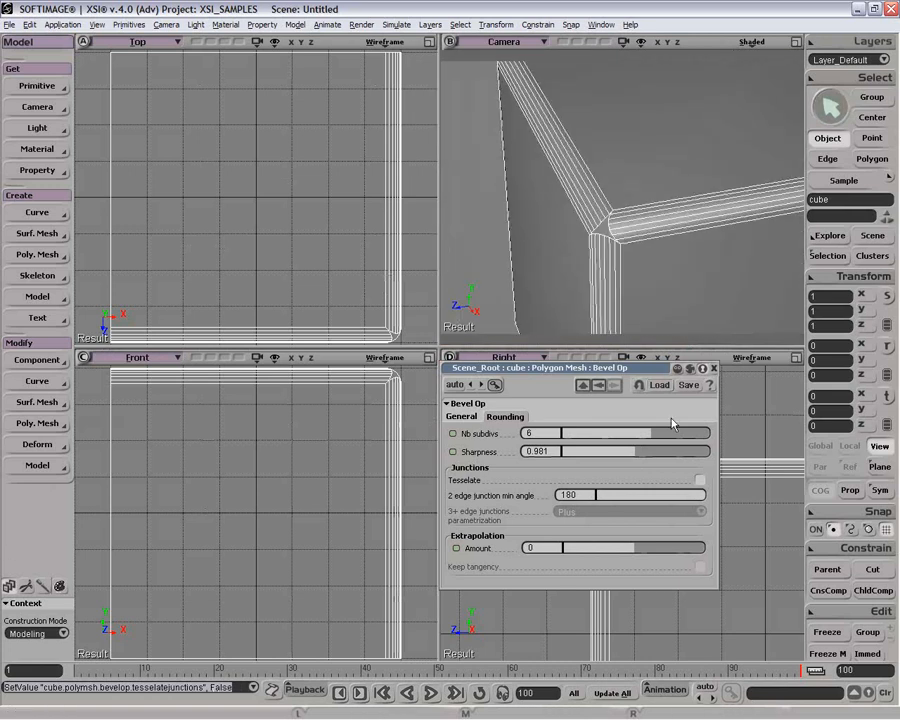
Turn junction tessellation back on and set the 3+ edge junctions parametrization to Diamond.
left_click(700, 481)
left_click_drag(682, 498, 704, 500)
left_click(699, 513)
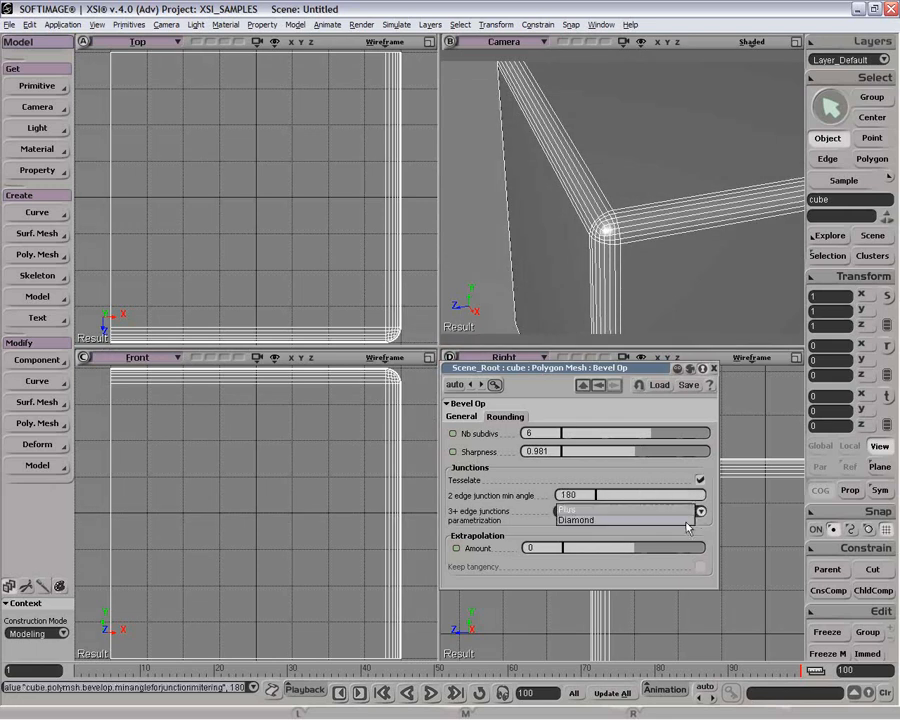
left_click(690, 512)
Try the 2 edge junction minimum angle with tessellation off, keep it at 180 and re-enable tessellation.
left_click(700, 480)
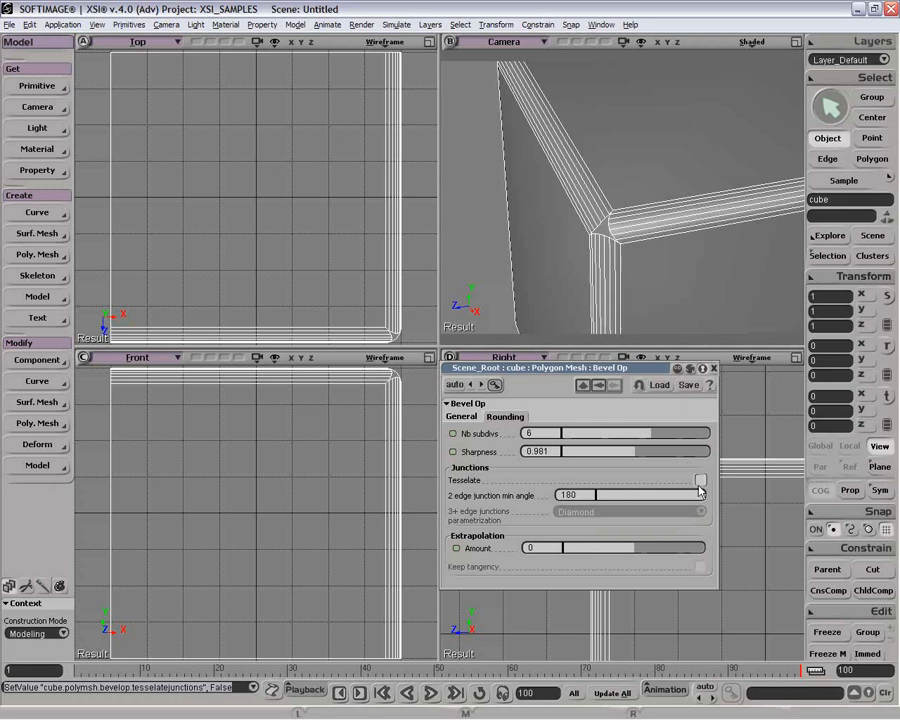
mouse_move(700, 496)
left_mouse_down()
mouse_move(607, 503)
mouse_move(704, 498)
left_mouse_up()
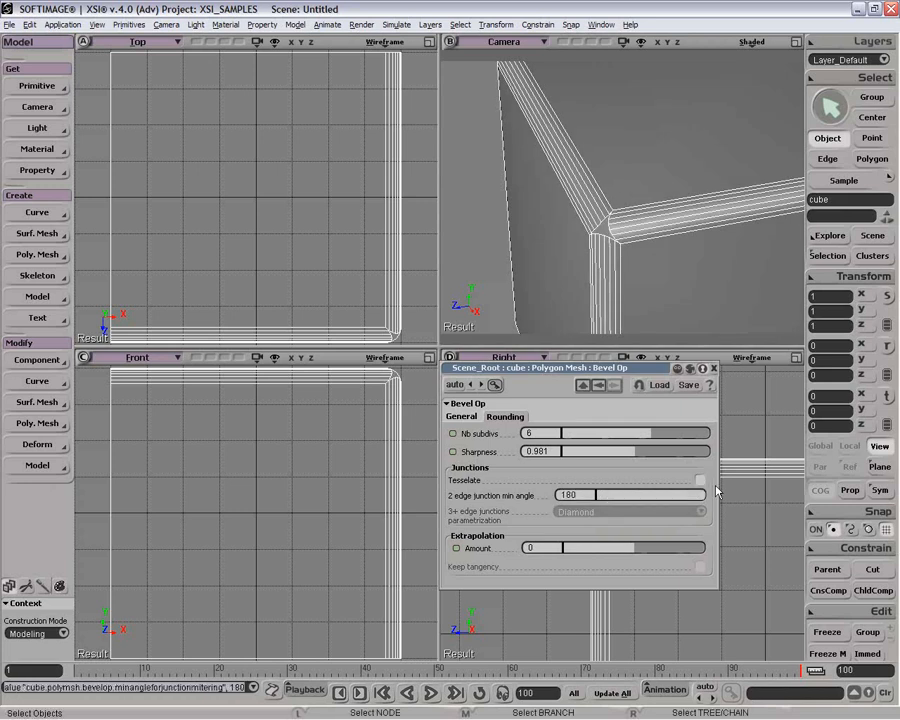
left_click(700, 480)
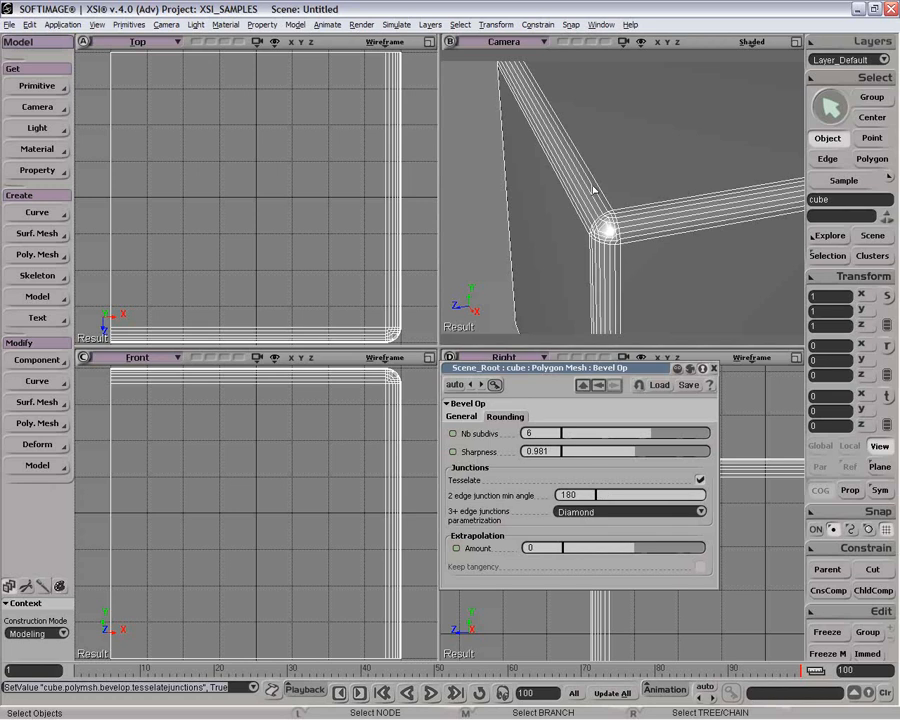
Enlarge the Right view and raise the rounding extrapolation amount to 3.
key("p")
left_click_drag(643, 235, 606, 536)
key("o")
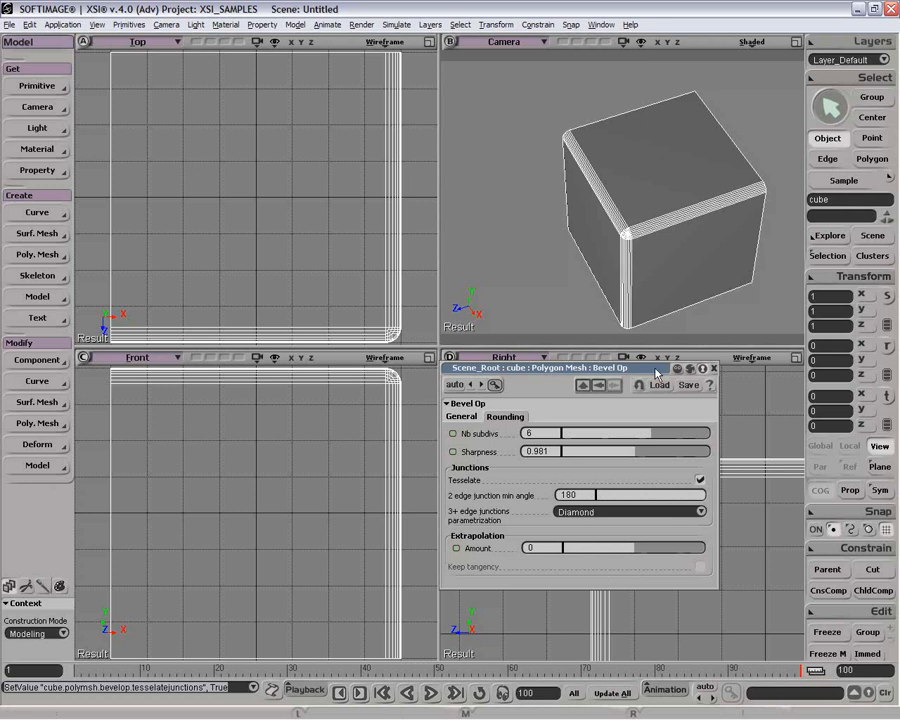
left_click_drag(650, 370, 693, 351)
left_click(795, 359)
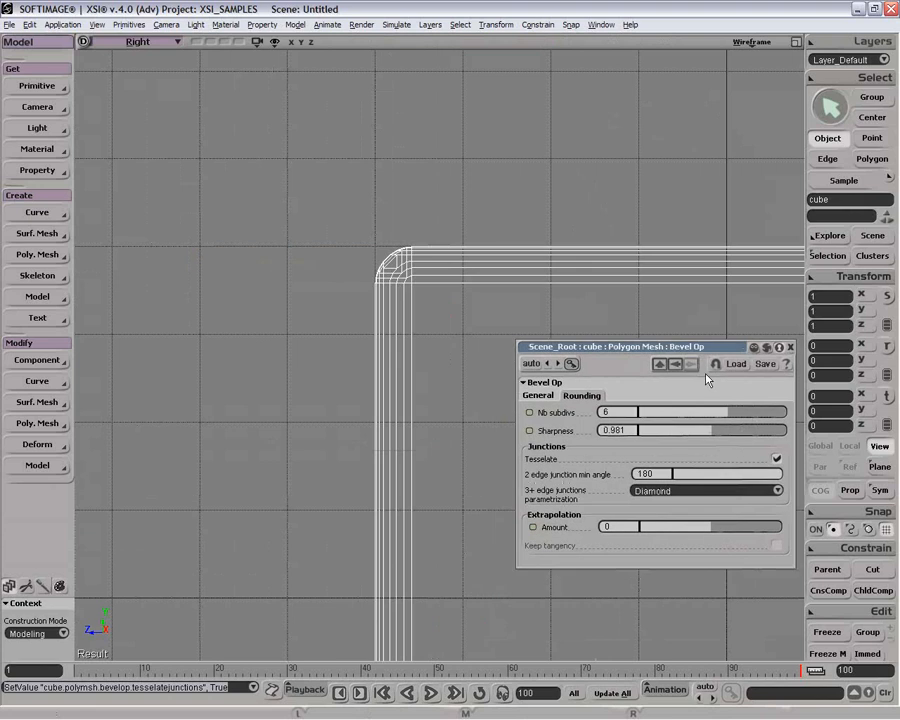
left_click_drag(706, 536, 805, 525)
Examine the extrapolated edge profile in the Camera view and lower the extrapolation amount to -1.866.
left_click(797, 43)
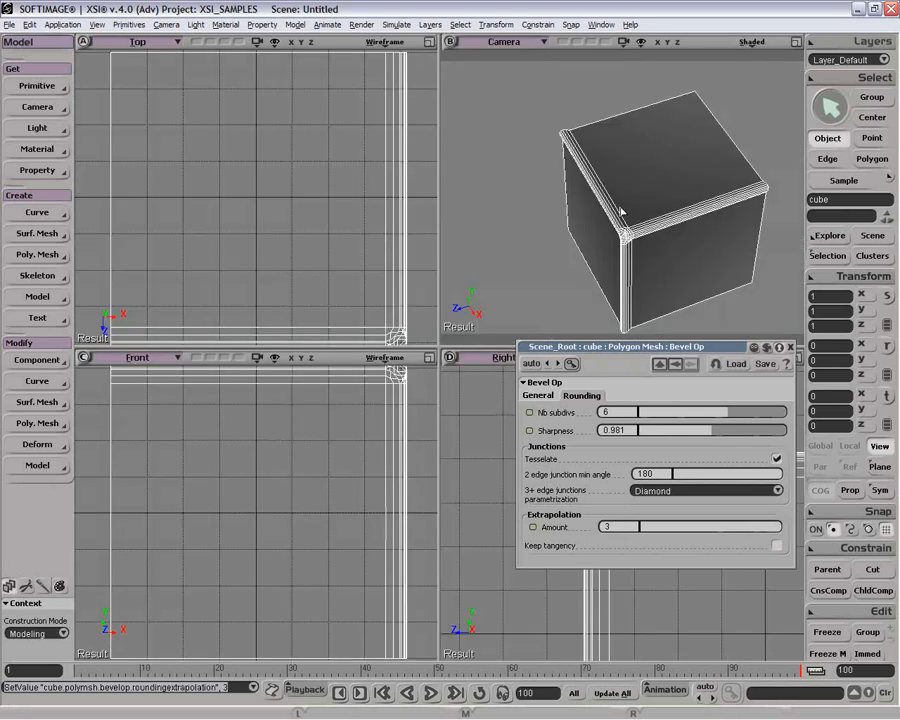
key("o")
mouse_move(617, 209)
left_mouse_down()
mouse_move(711, 141)
mouse_move(659, 182)
mouse_move(667, 209)
mouse_move(619, 257)
mouse_move(508, 191)
mouse_move(523, 262)
mouse_move(791, 477)
left_mouse_up()
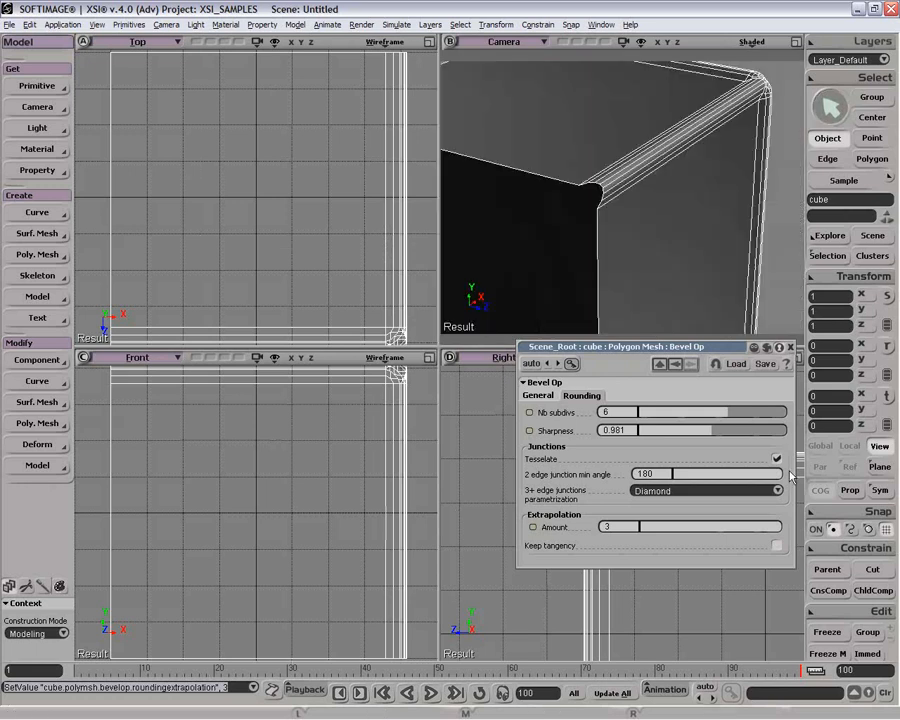
left_click_drag(776, 527, 669, 541)
key("o")
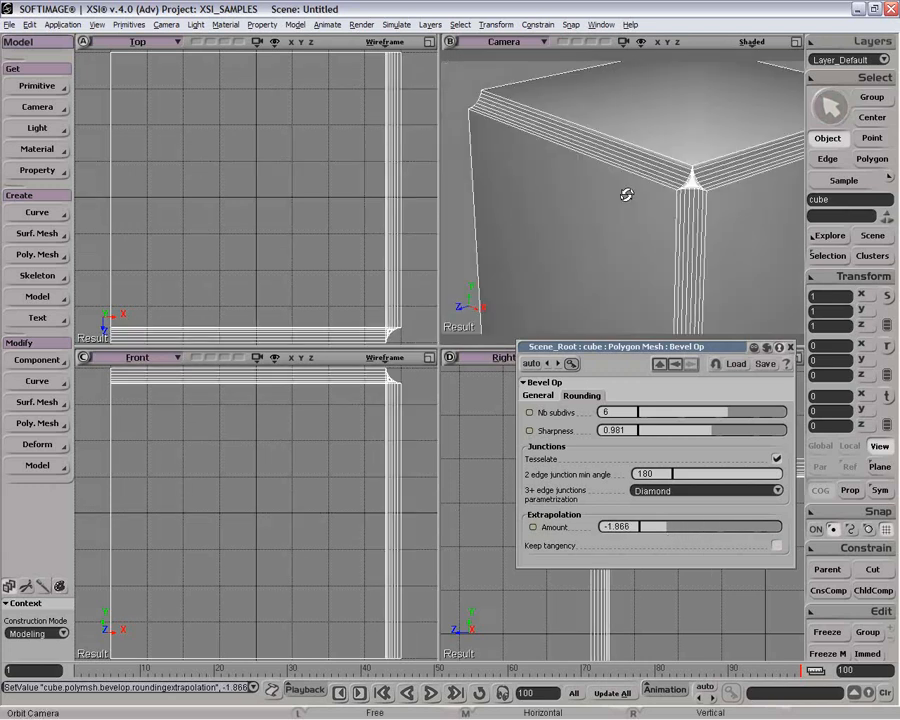